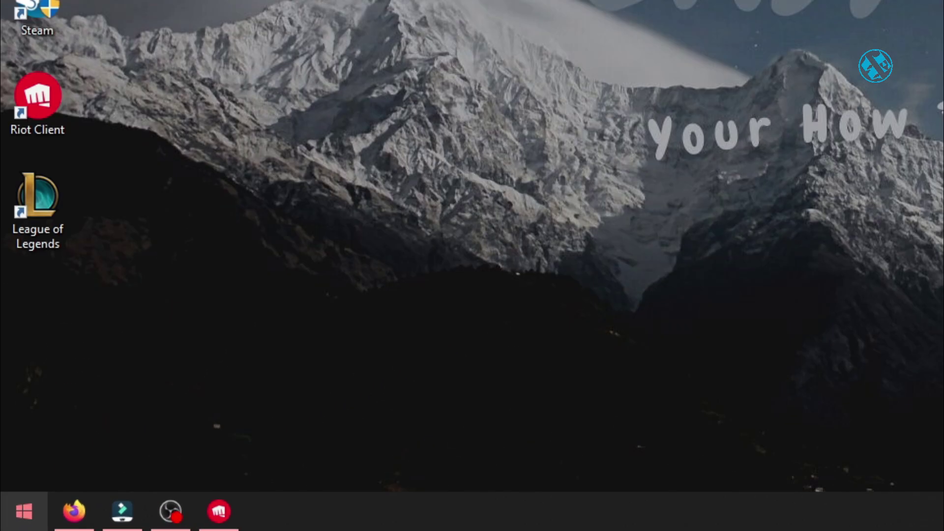
# - Restart Windows from the Start button's Shut down or sign out menu
pyautogui.rightClick(12, 521)
pyautogui.moveTo(132, 501)
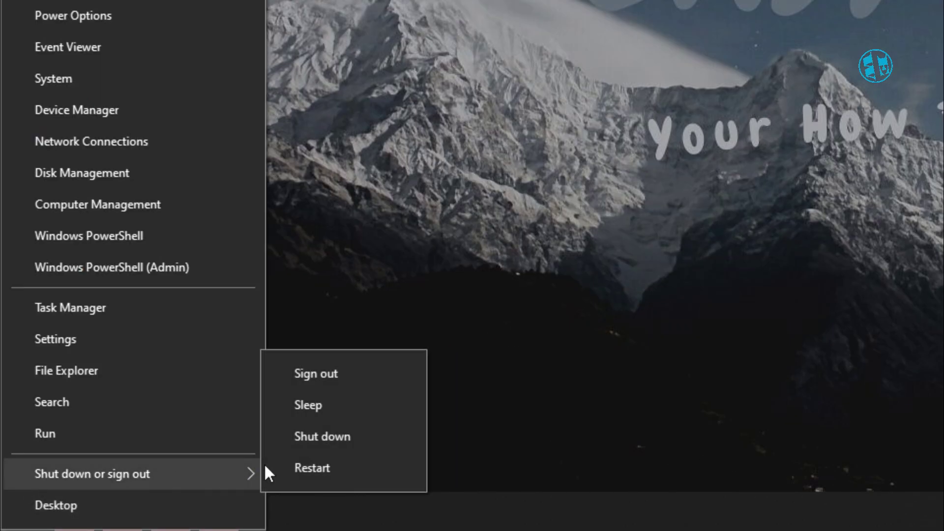
pyautogui.click(310, 469)
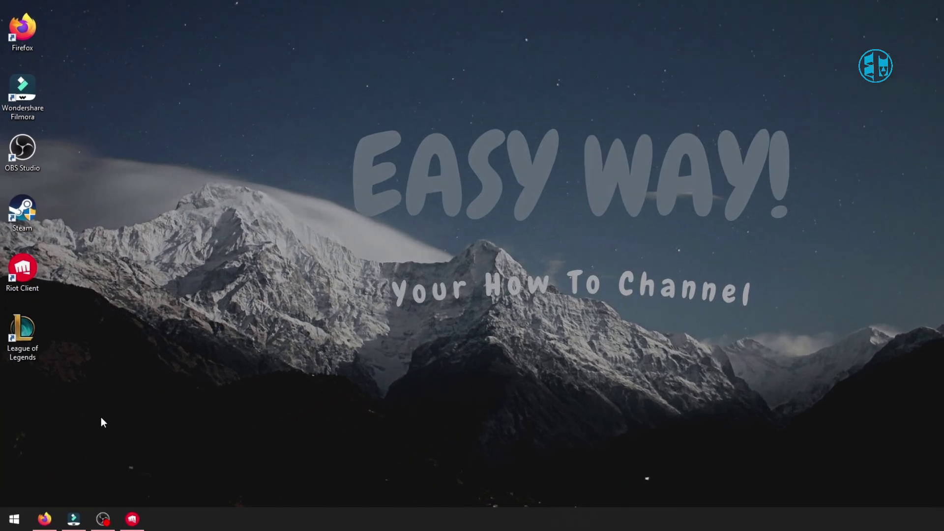
# - Have Device Manager search automatically for a newer NVIDIA GeForce GTX 1070 driver, then close the results
pyautogui.rightClick(5, 528)
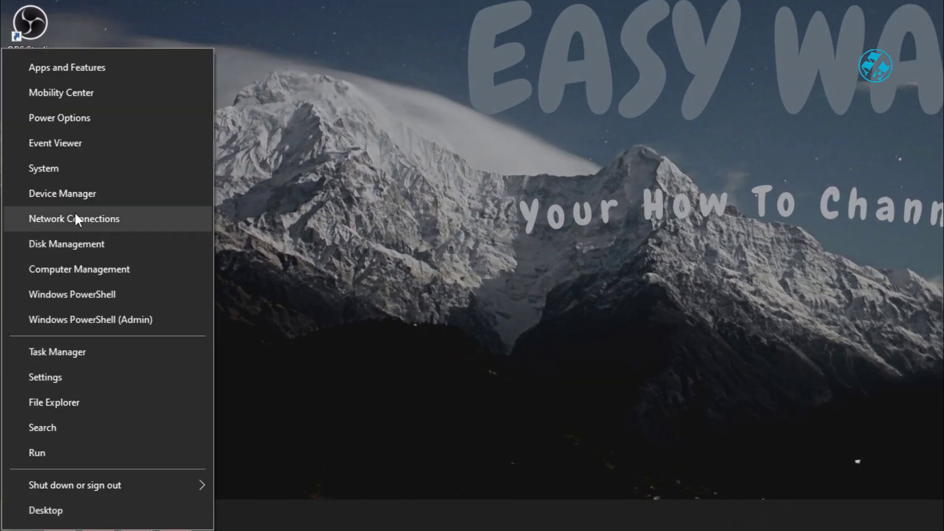
pyautogui.click(78, 191)
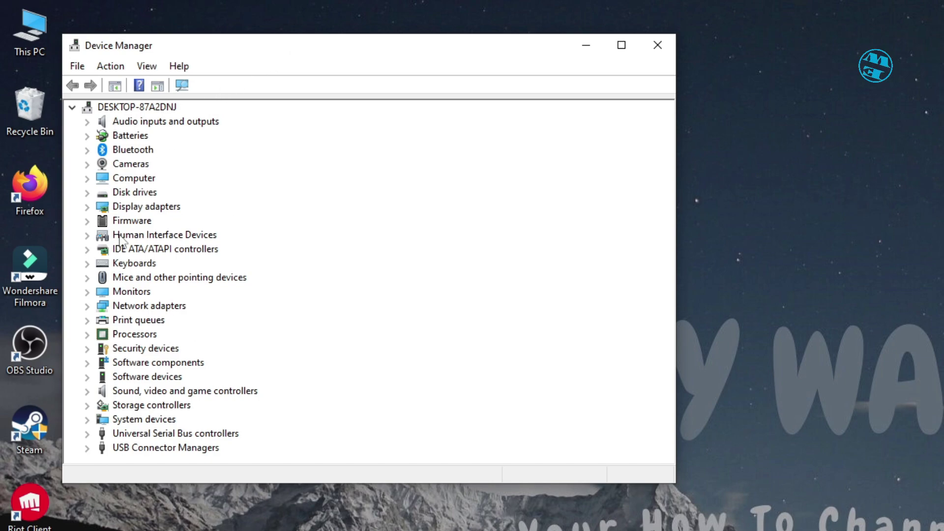
pyautogui.click(87, 207)
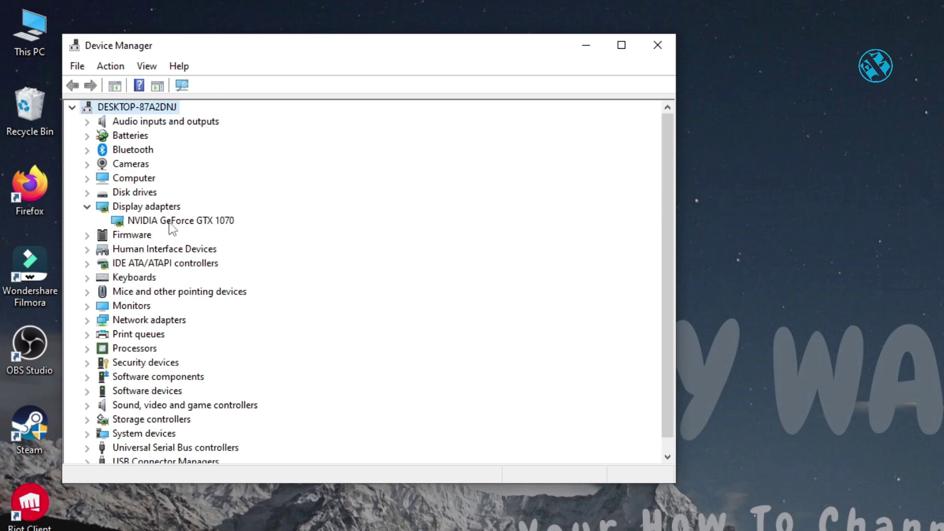
pyautogui.click(199, 222)
pyautogui.rightClick(182, 220)
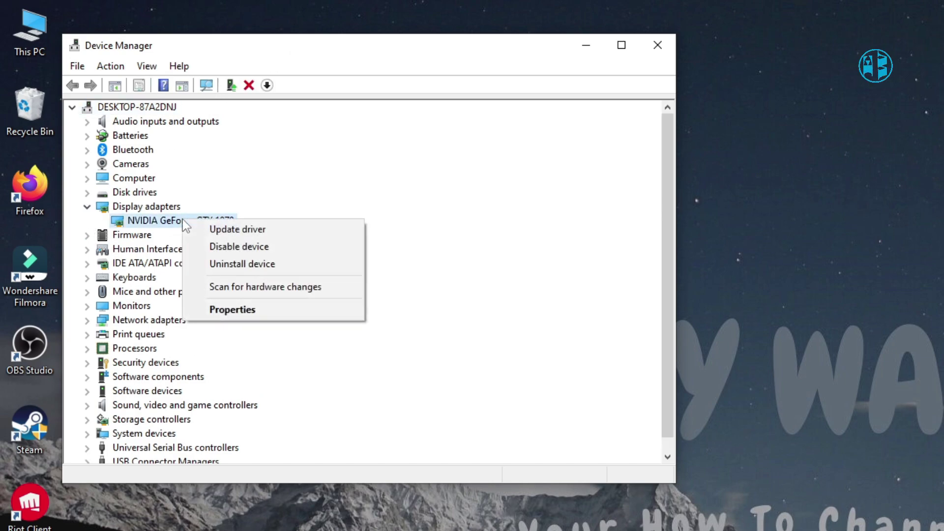
pyautogui.click(243, 229)
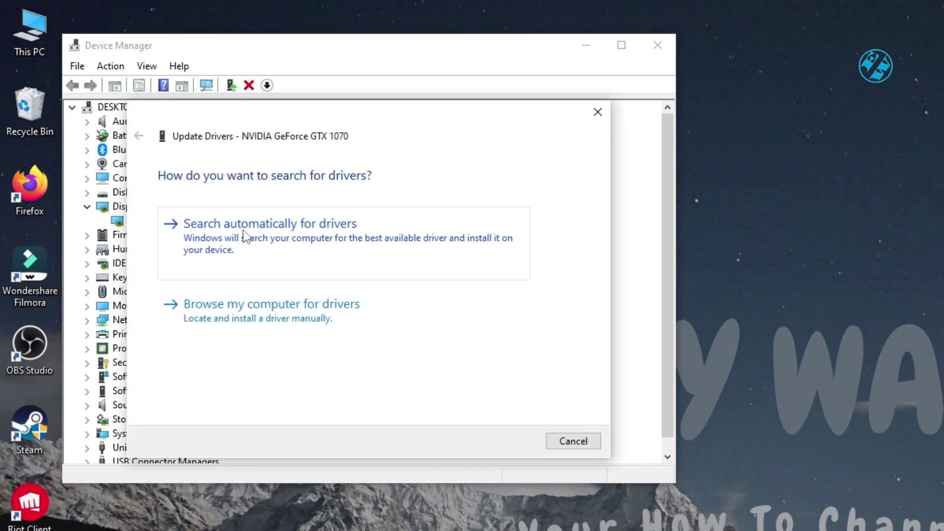
pyautogui.click(255, 238)
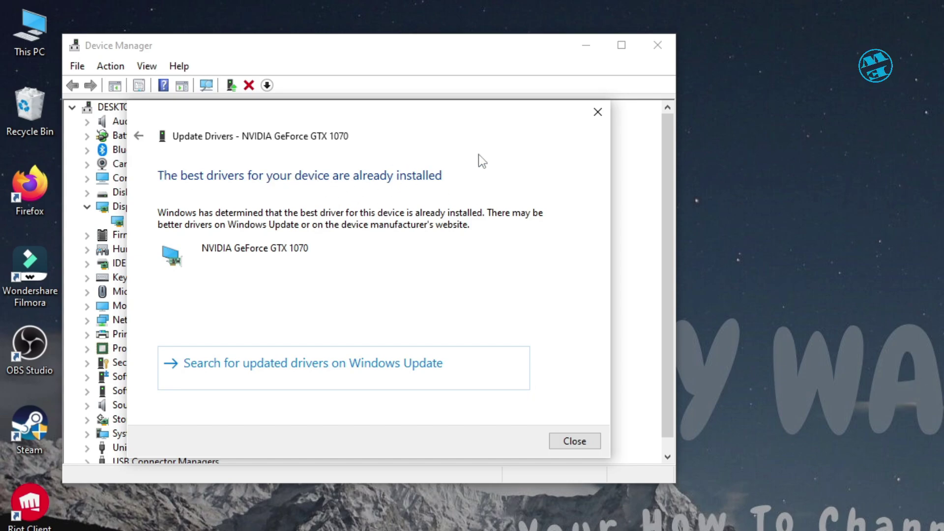
pyautogui.click(598, 112)
pyautogui.click(657, 44)
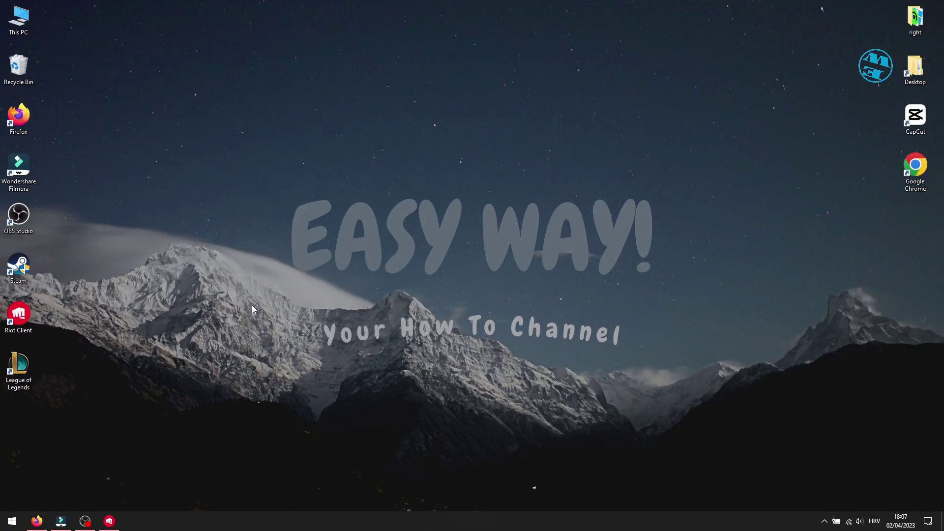
pyautogui.click(36, 520)
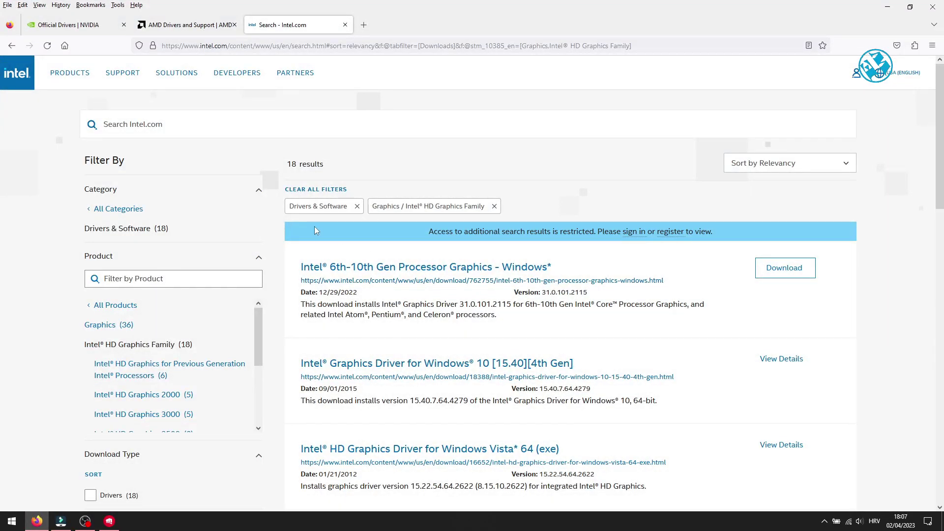
pyautogui.scroll(-10, 406, 301)
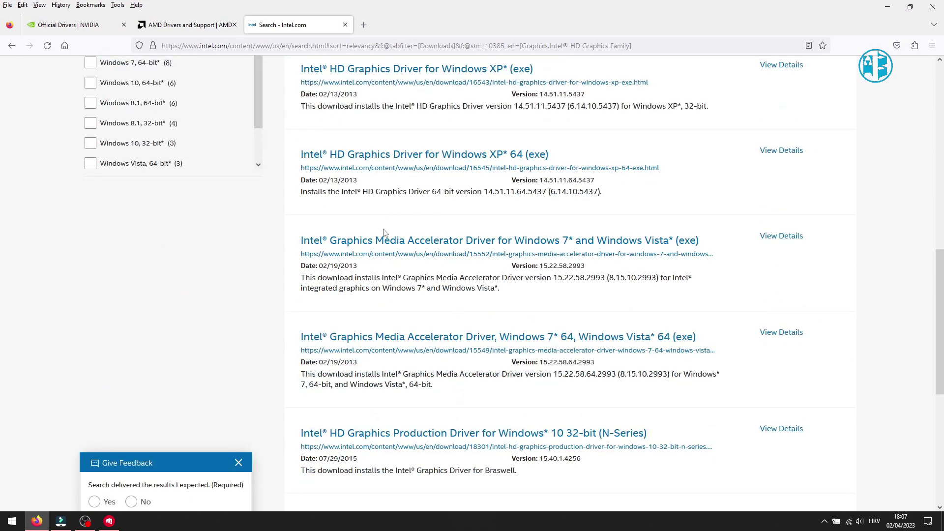
pyautogui.click(192, 26)
pyautogui.click(321, 220)
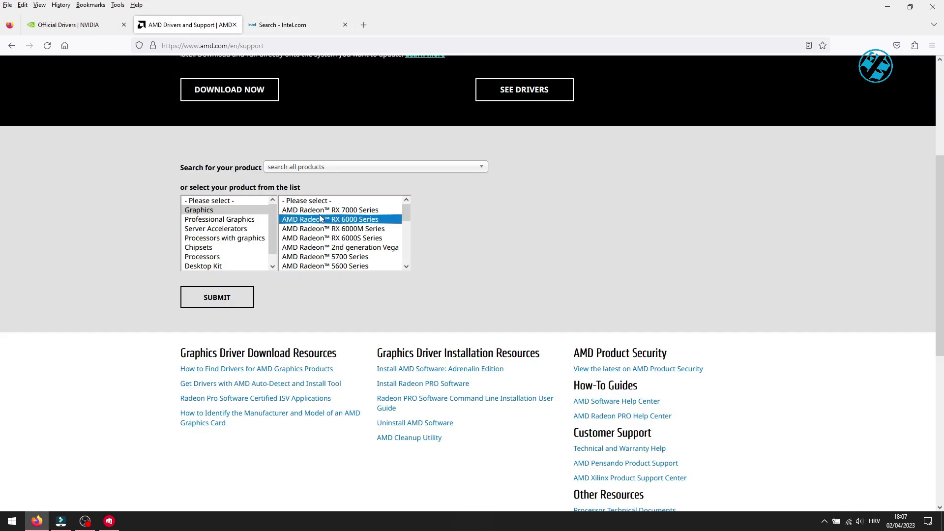
pyautogui.click(335, 229)
pyautogui.click(448, 212)
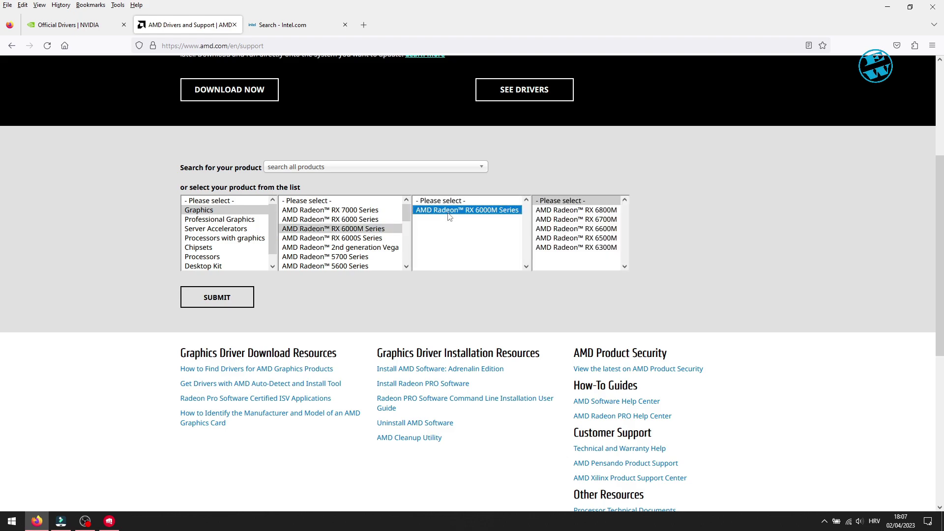
pyautogui.click(576, 220)
pyautogui.click(78, 25)
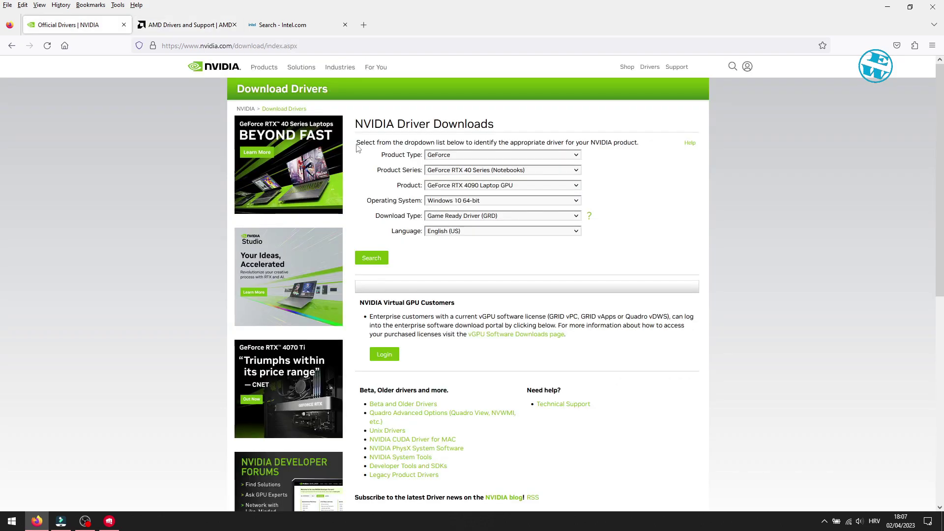
pyautogui.click(484, 157)
pyautogui.click(484, 159)
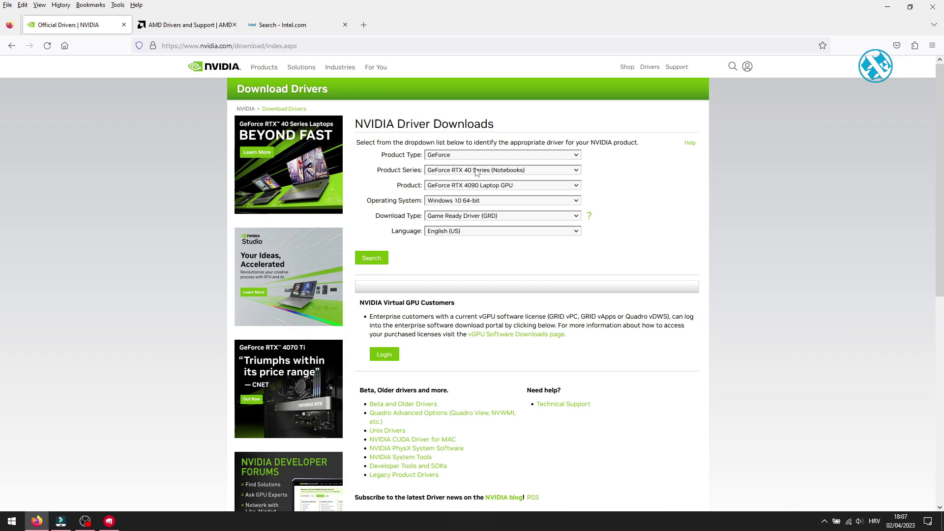
pyautogui.click(477, 170)
pyautogui.click(477, 171)
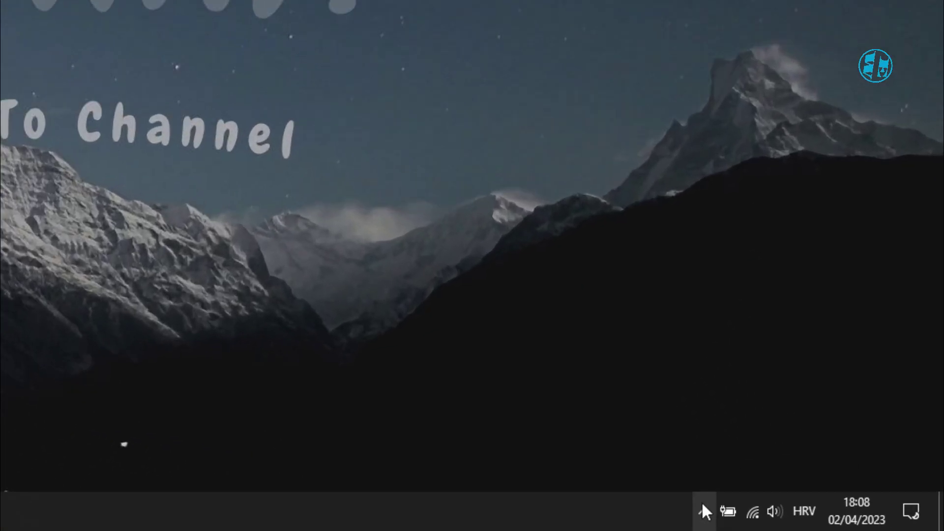
# - Launch NVIDIA GeForce Experience from its system tray icon
pyautogui.click(823, 521)
pyautogui.rightClick(661, 472)
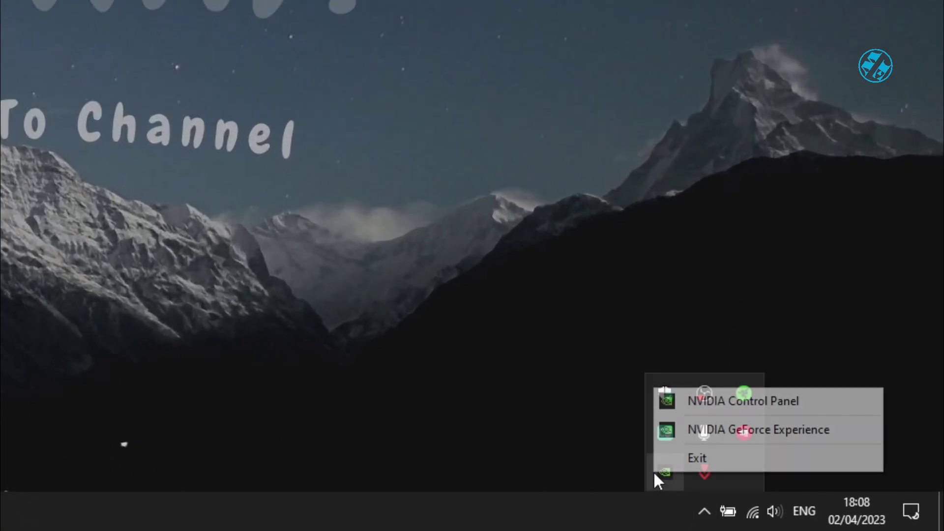
pyautogui.click(688, 432)
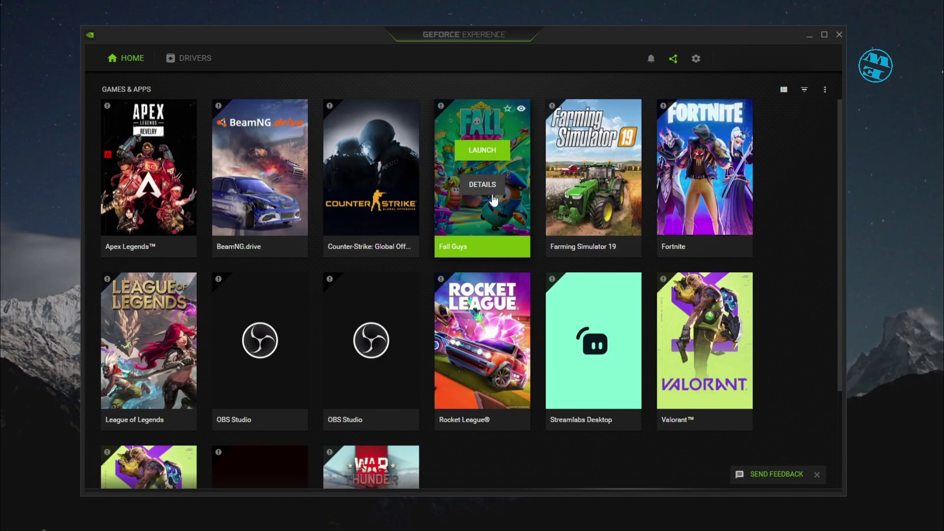
pyautogui.moveTo(343, 131)
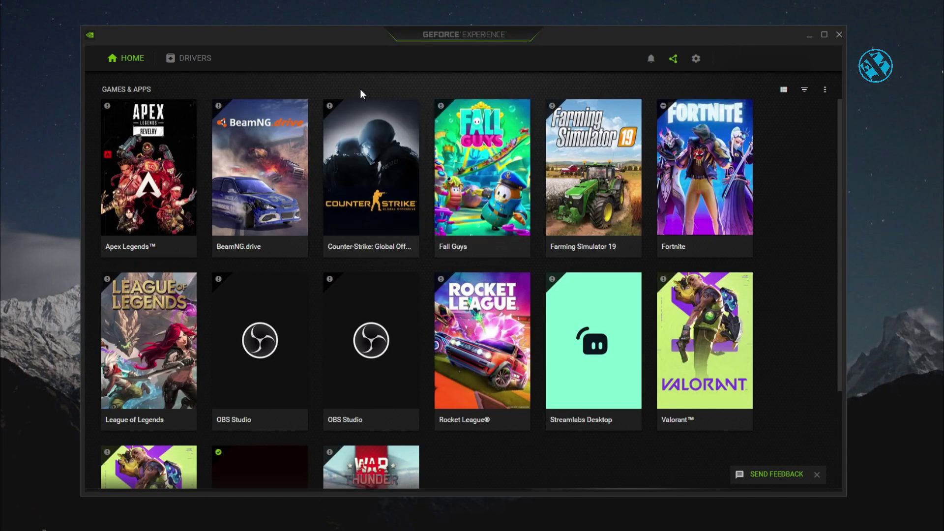
# - Check for driver updates, confirming Game Ready Driver 531.41 is current, then close GeForce Experience
pyautogui.click(199, 61)
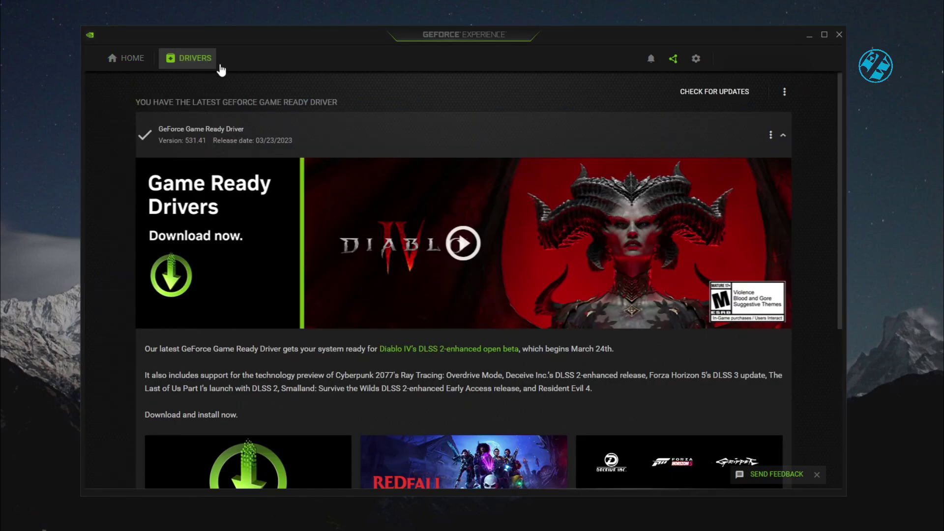
pyautogui.click(701, 92)
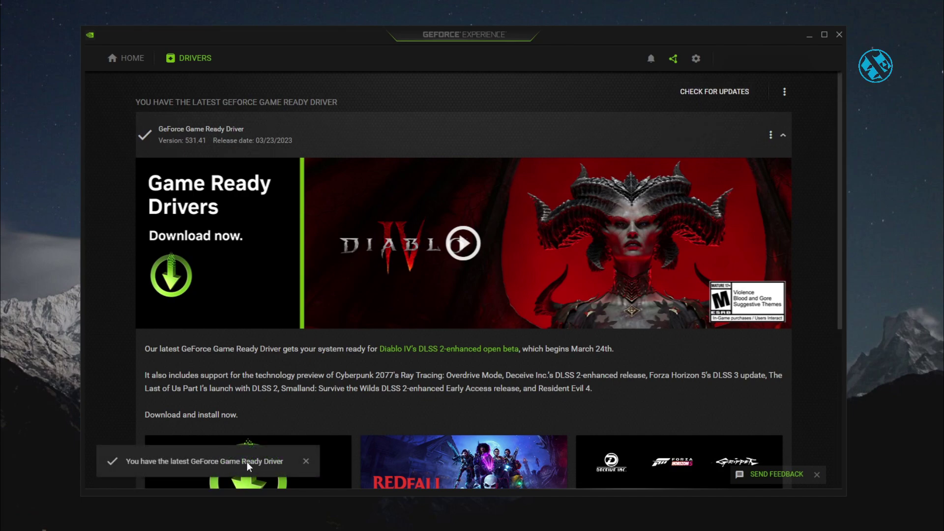
pyautogui.scroll(-1, 312, 354)
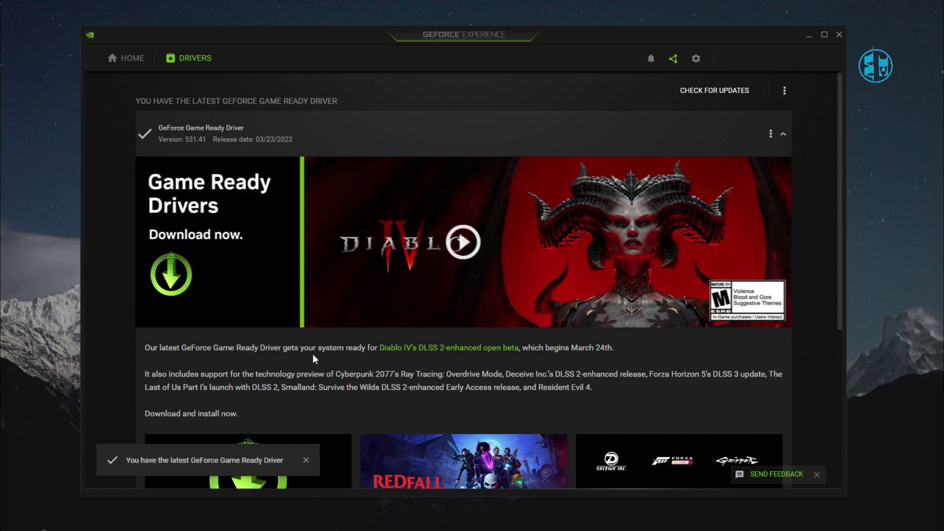
pyautogui.scroll(-4, 344, 334)
pyautogui.scroll(-1, 560, 293)
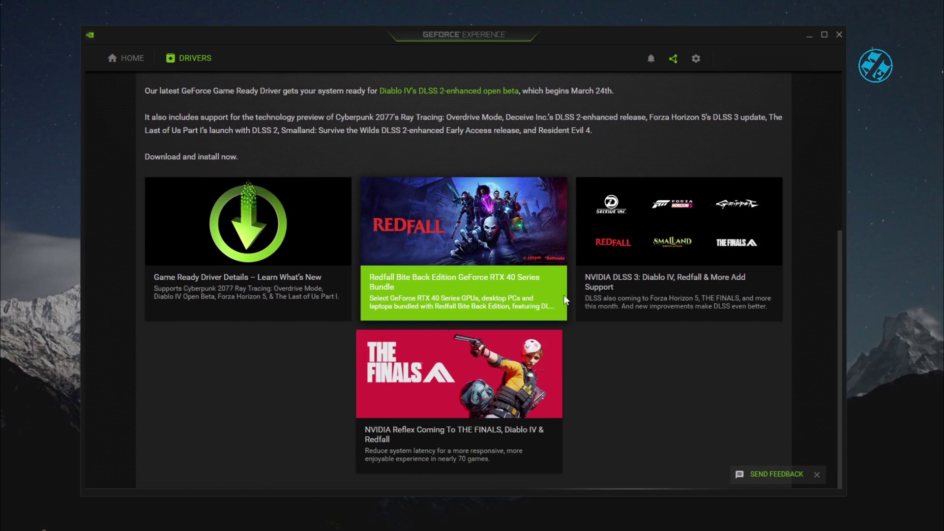
pyautogui.scroll(5, 563, 294)
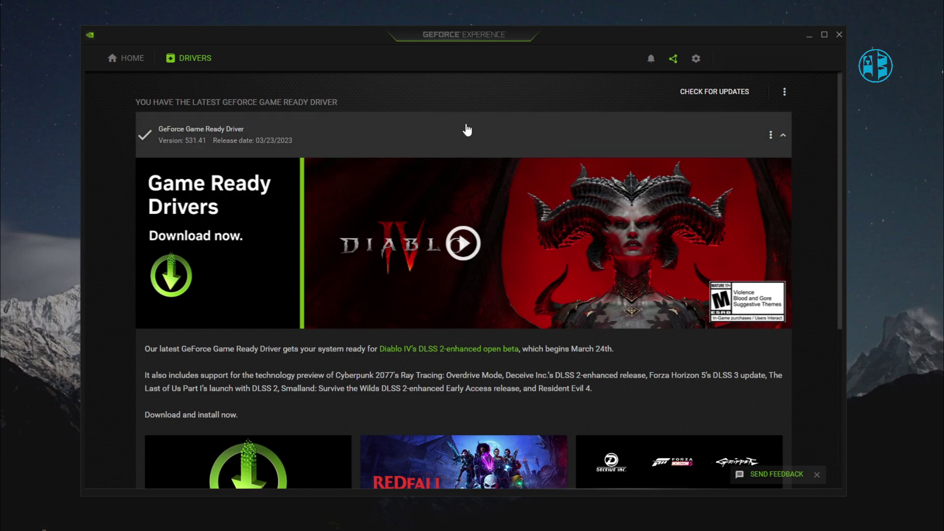
pyautogui.click(840, 34)
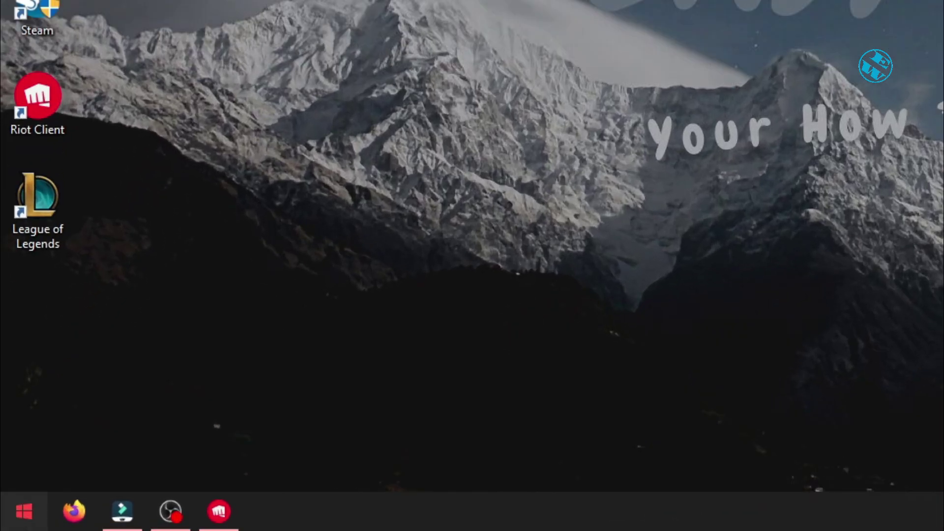
# - Check in Windows Settings that Windows Update reports the PC up to date, then close Settings
pyautogui.click(12, 521)
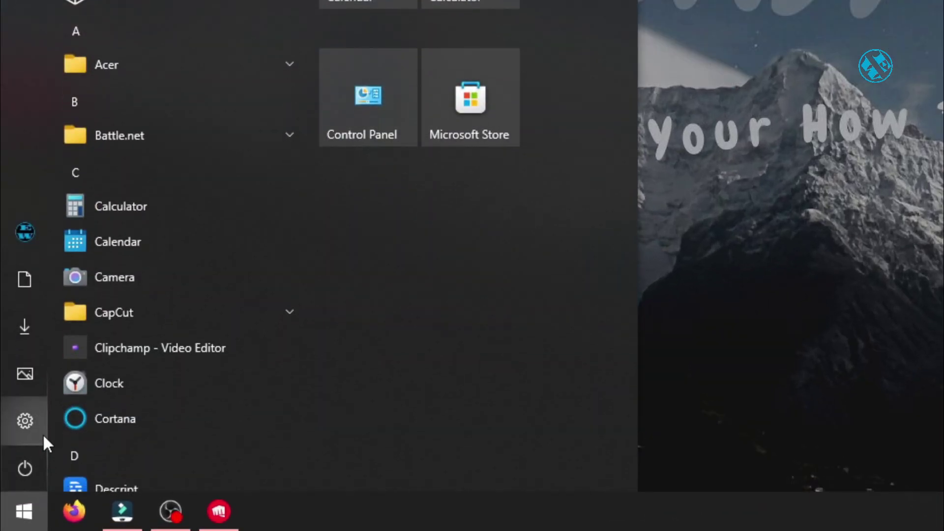
pyautogui.click(28, 422)
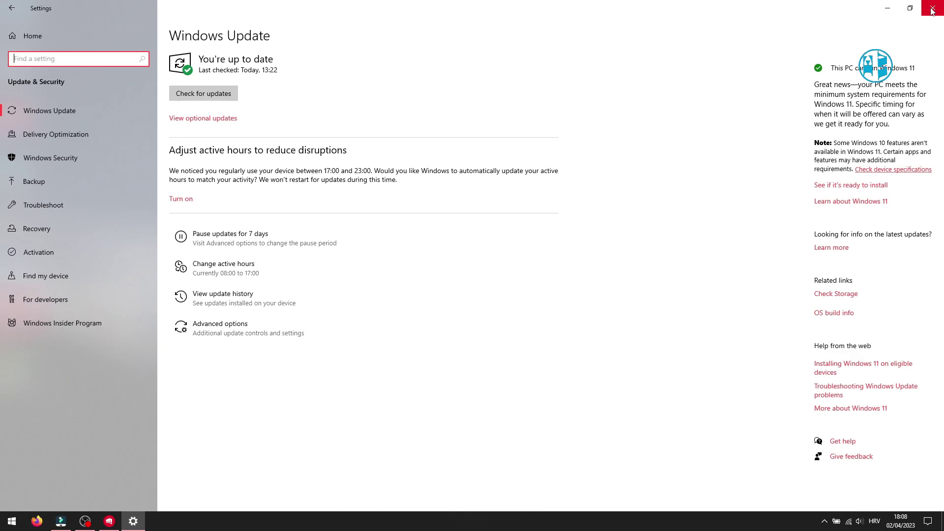
pyautogui.click(924, 11)
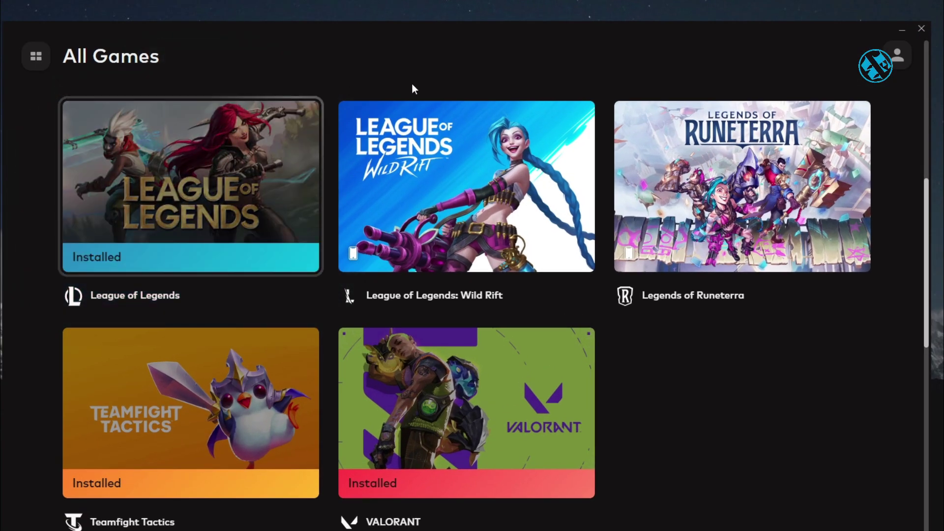
# - Verify the League of Legends install path D:\Riot Games\League of Legends in Riot Client settings, then close them
pyautogui.click(874, 65)
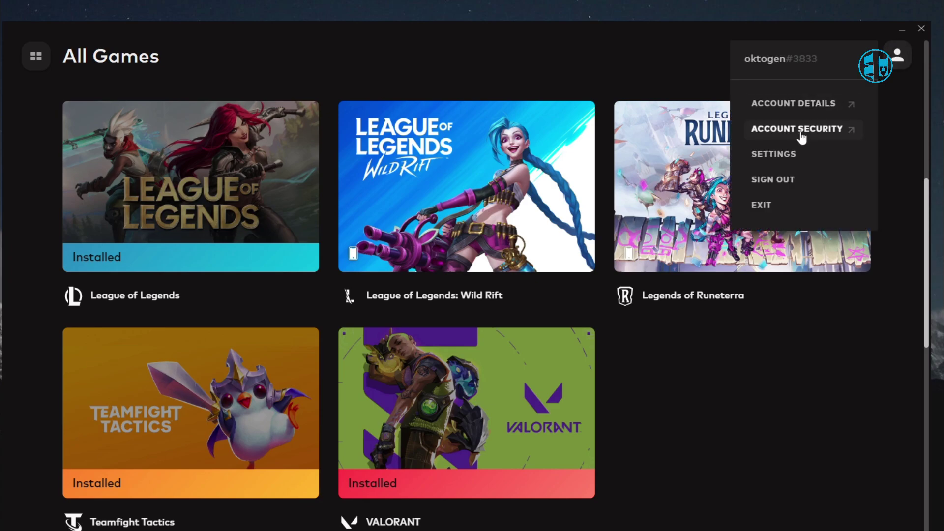
pyautogui.click(779, 156)
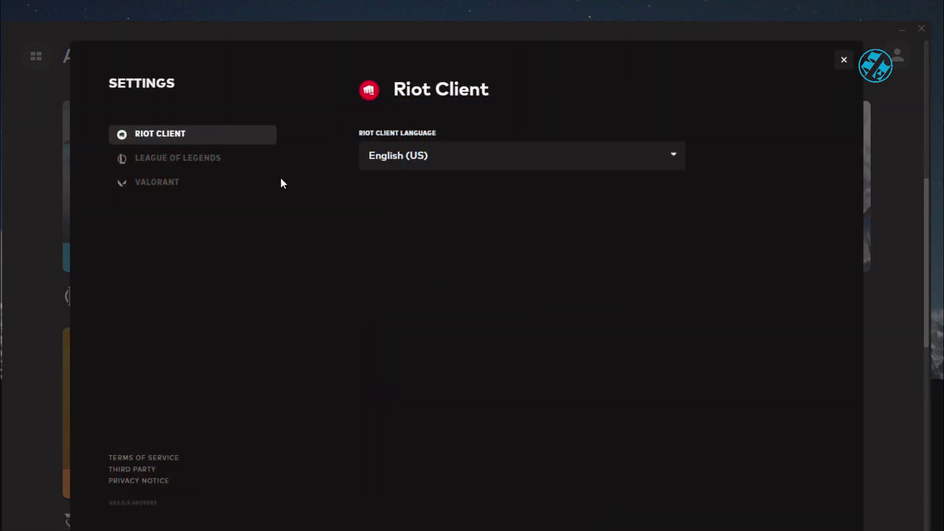
pyautogui.click(167, 160)
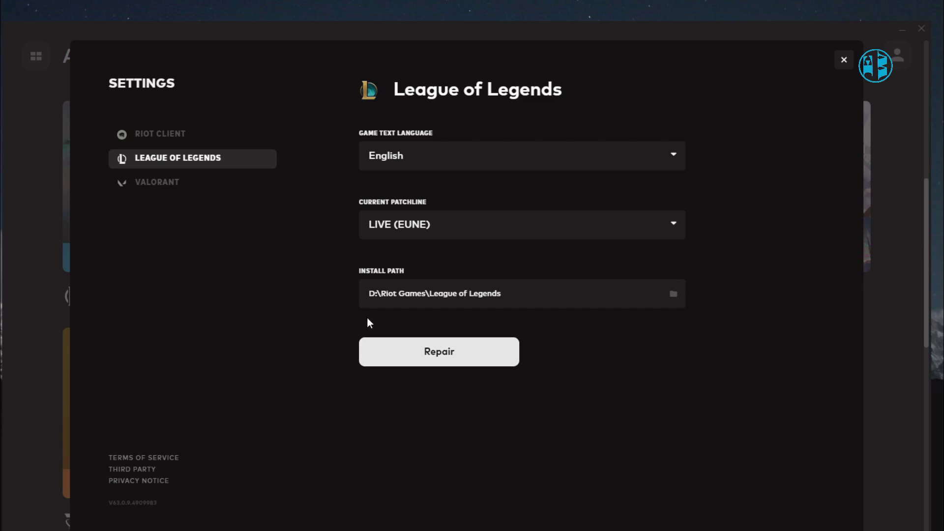
pyautogui.click(845, 63)
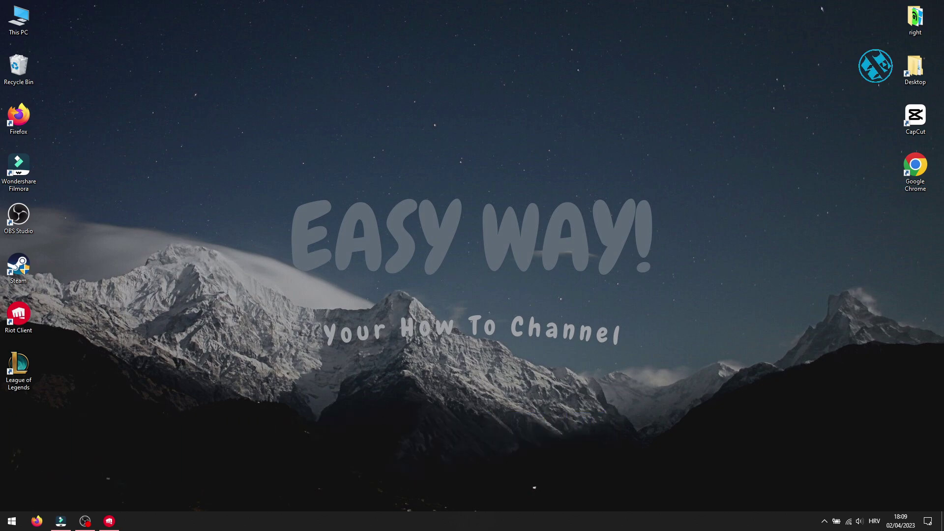
pyautogui.rightClick(441, 520)
pyautogui.click(462, 480)
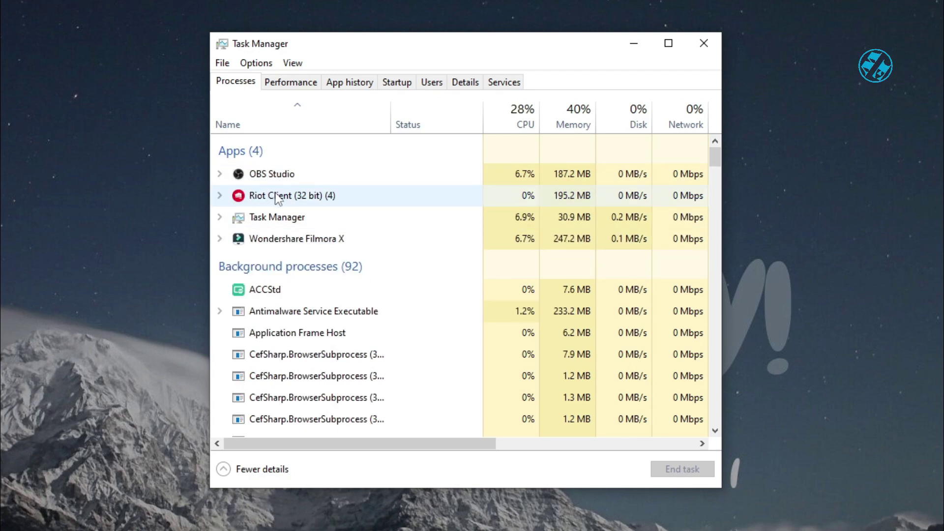
pyautogui.click(274, 194)
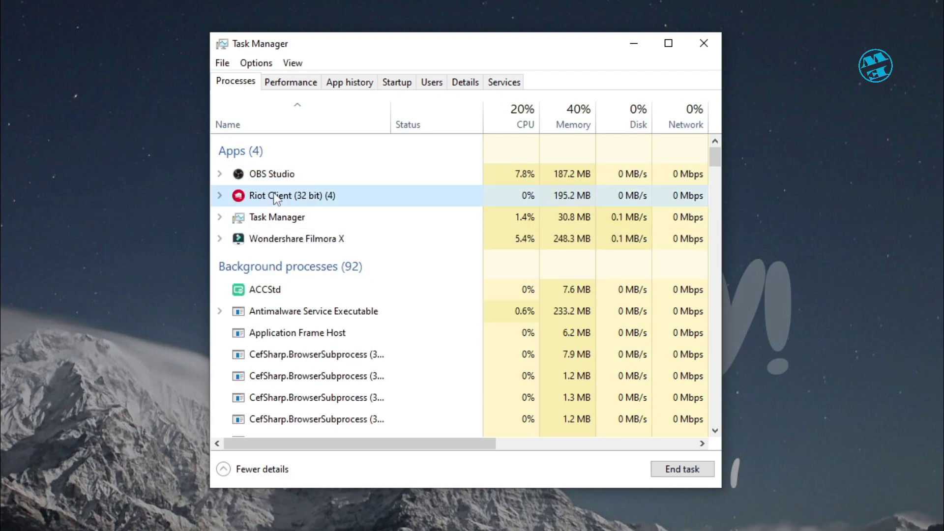
pyautogui.rightClick(275, 197)
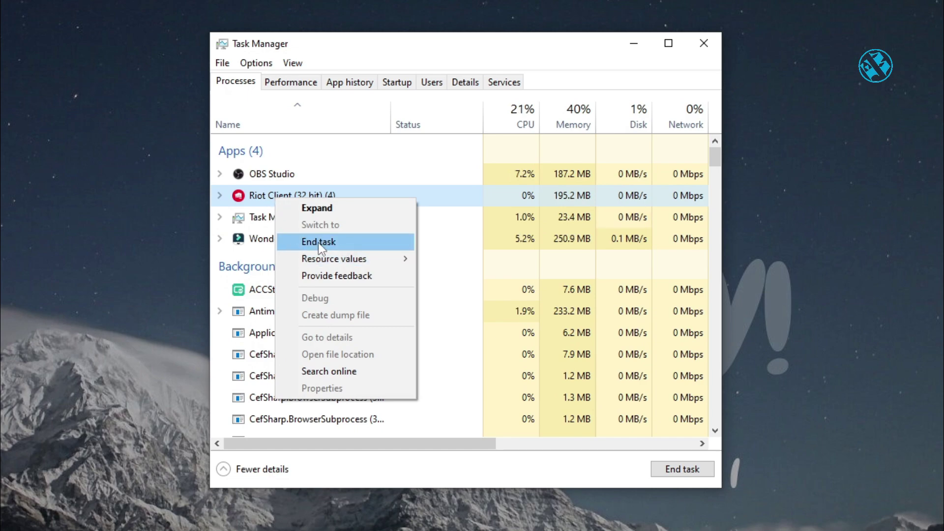
pyautogui.click(704, 44)
pyautogui.click(704, 44)
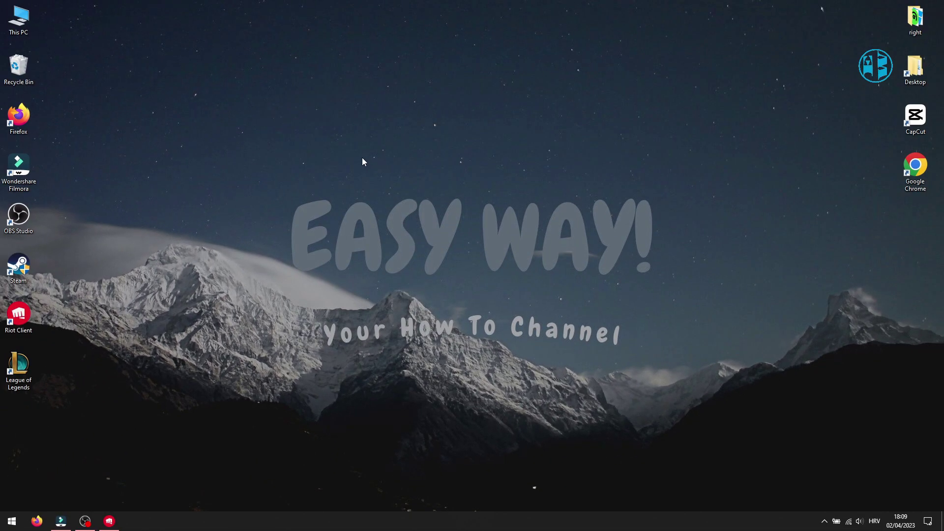
# - Browse a maximized This PC window to D:\Riot Games\League of Legends and scroll down to LeagueClient
pyautogui.doubleClick(19, 18)
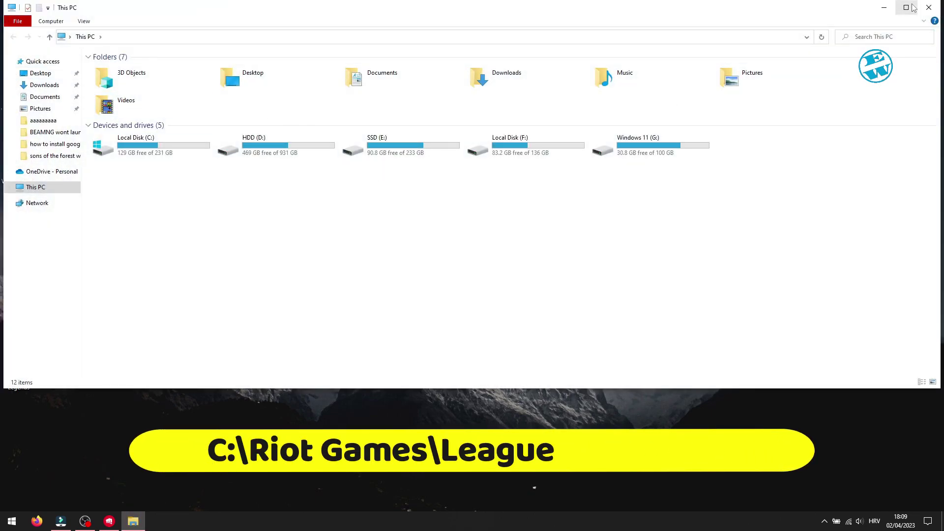
pyautogui.click(906, 7)
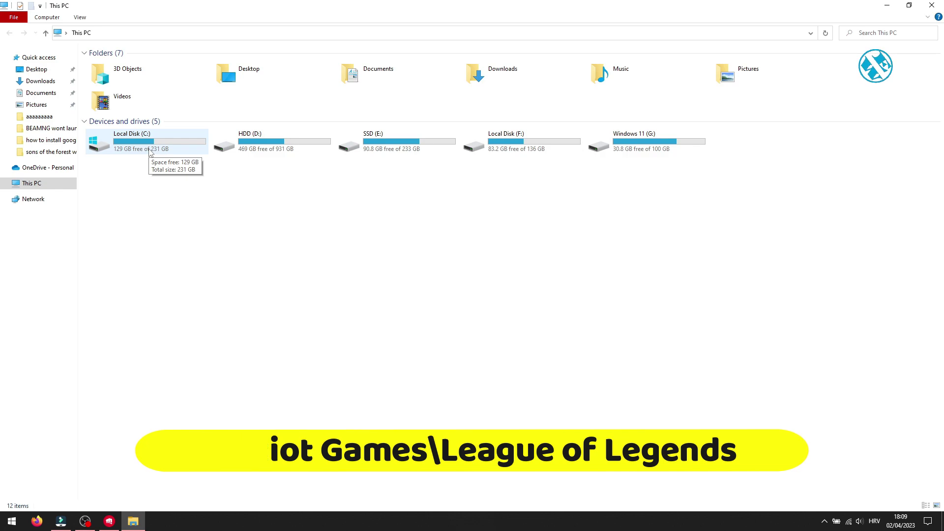
pyautogui.doubleClick(264, 137)
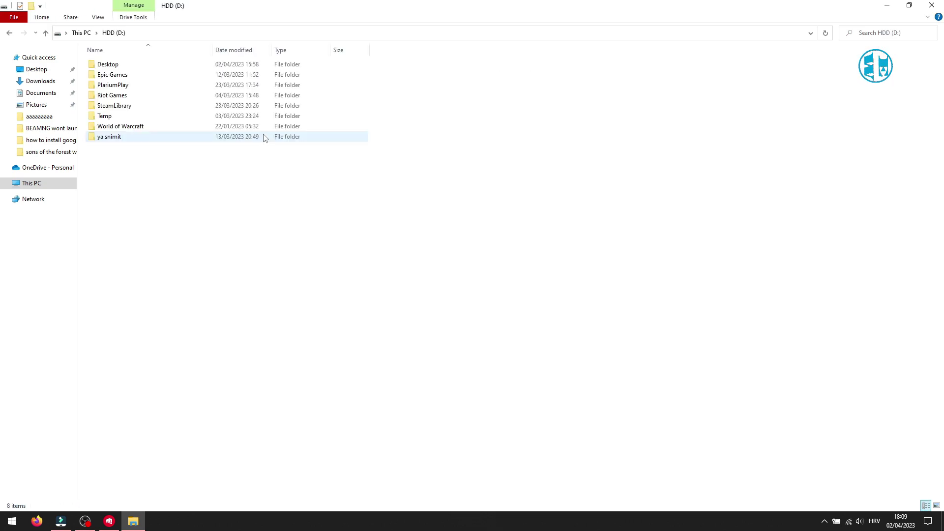
pyautogui.doubleClick(111, 95)
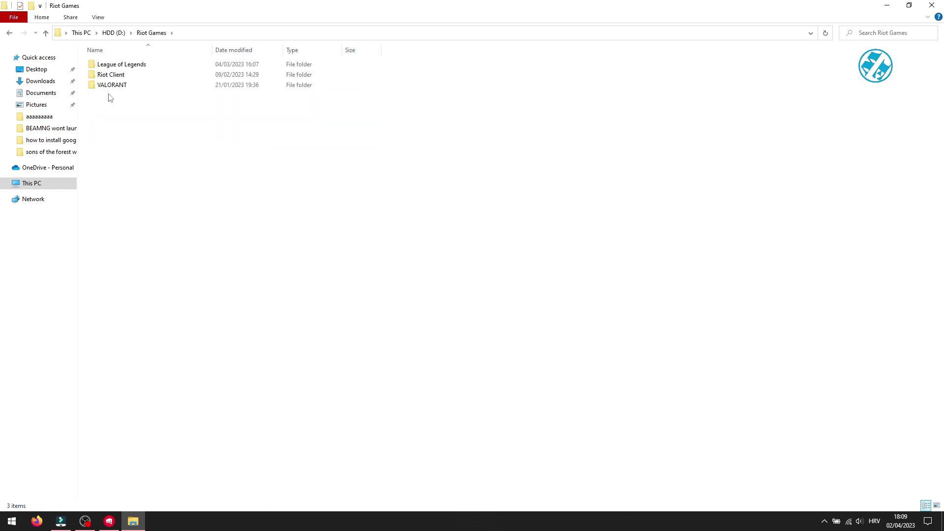
pyautogui.doubleClick(117, 65)
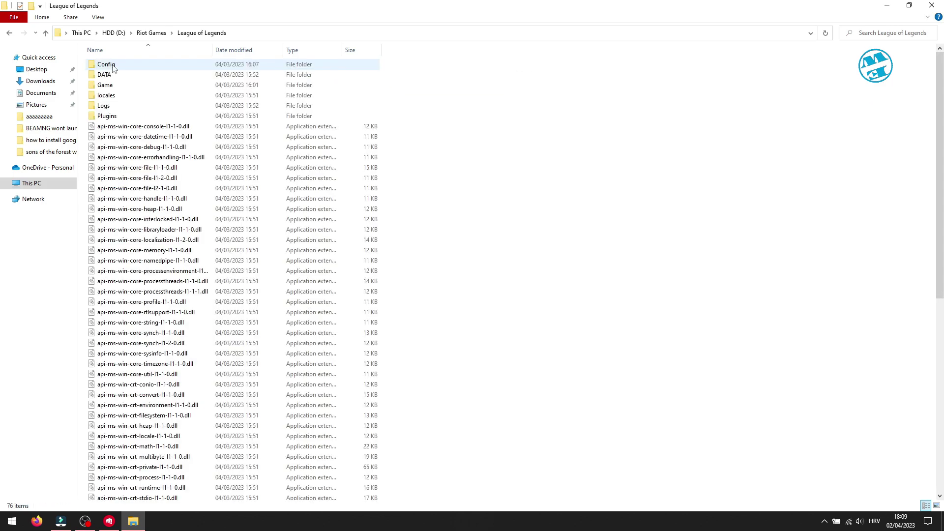
pyautogui.scroll(-11, 150, 141)
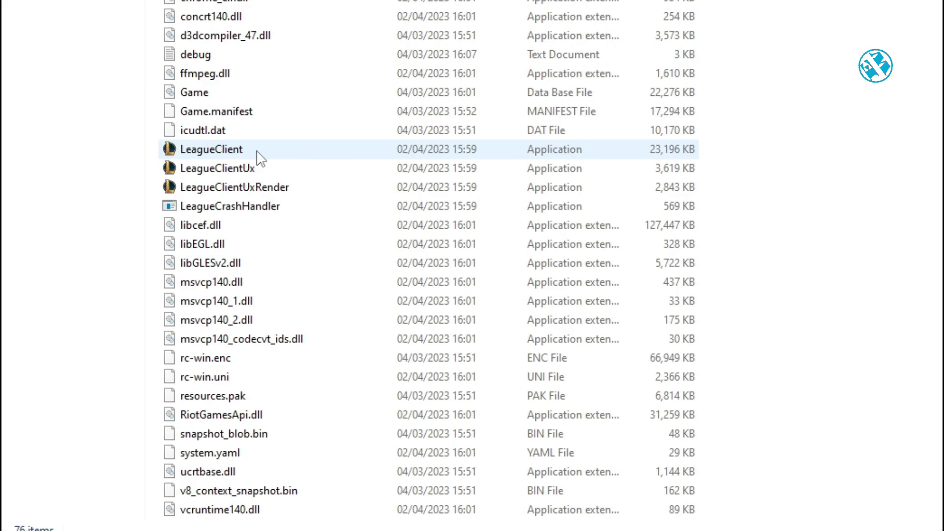
# - Tick 'Run this program as an administrator' on LeagueClient's Compatibility tab and apply it
pyautogui.click(220, 156)
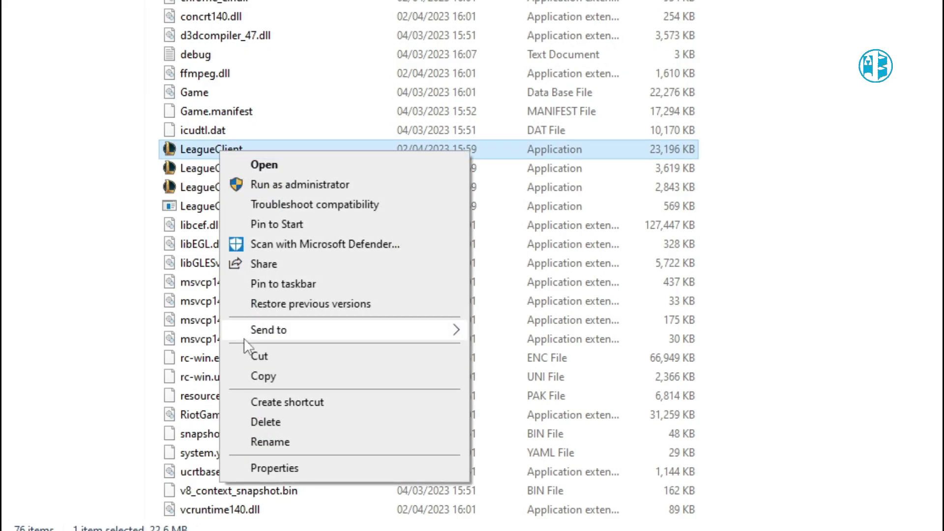
pyautogui.click(274, 468)
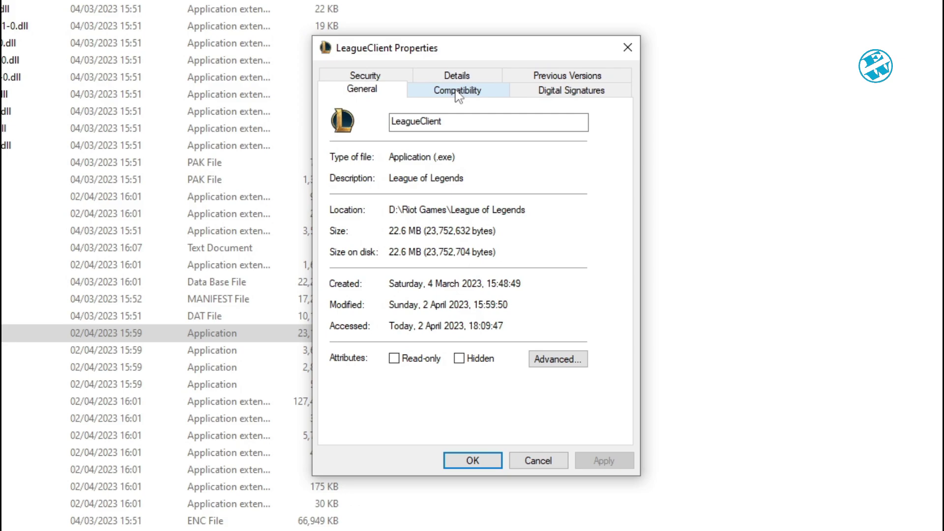
pyautogui.click(457, 90)
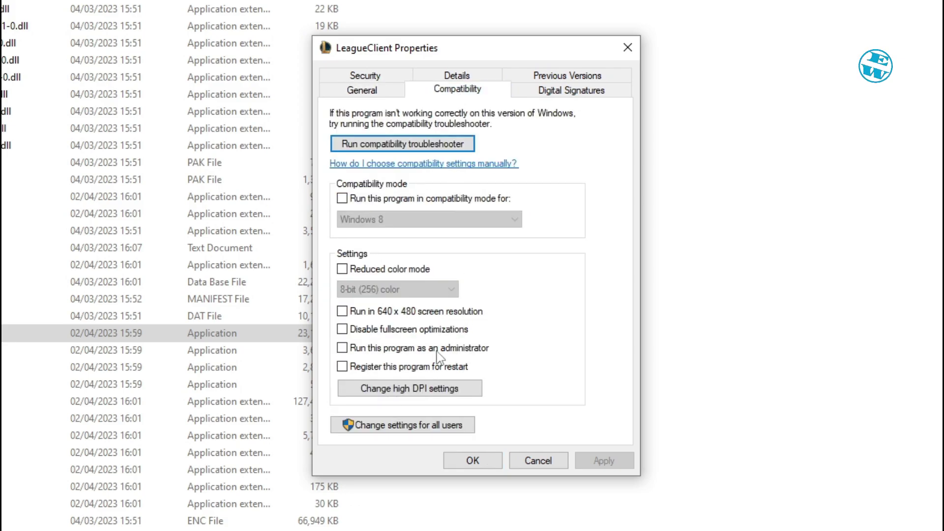
pyautogui.click(343, 348)
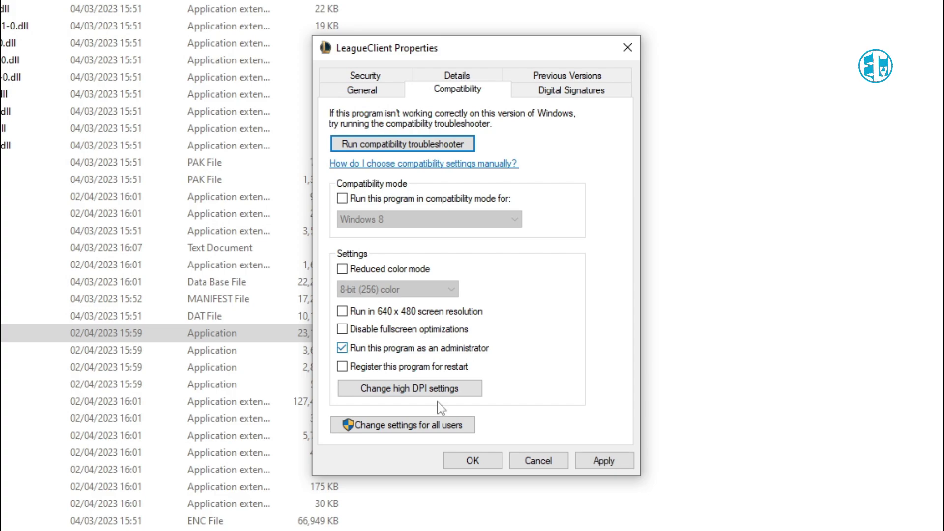
pyautogui.click(605, 463)
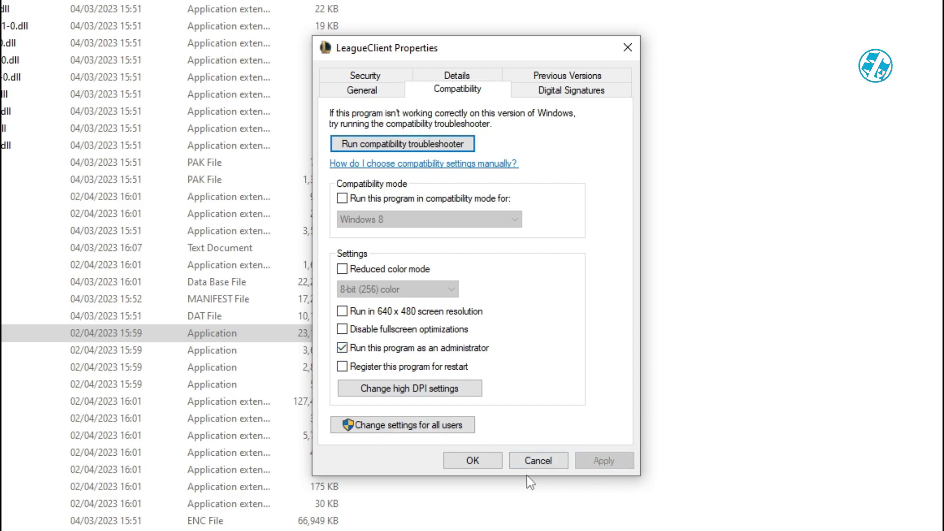
pyautogui.click(475, 461)
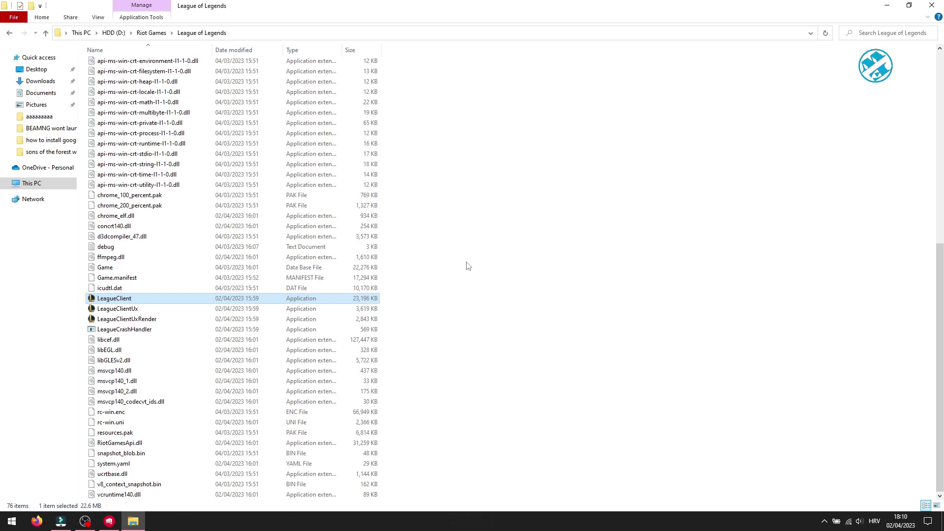
pyautogui.click(468, 266)
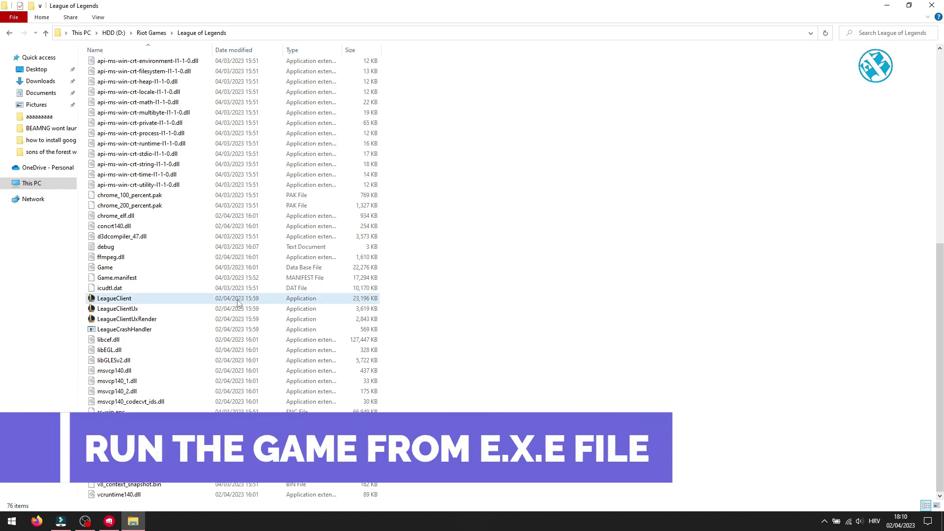
# - Dismiss LeagueClient's context menu and close the File Explorer window
pyautogui.rightClick(120, 301)
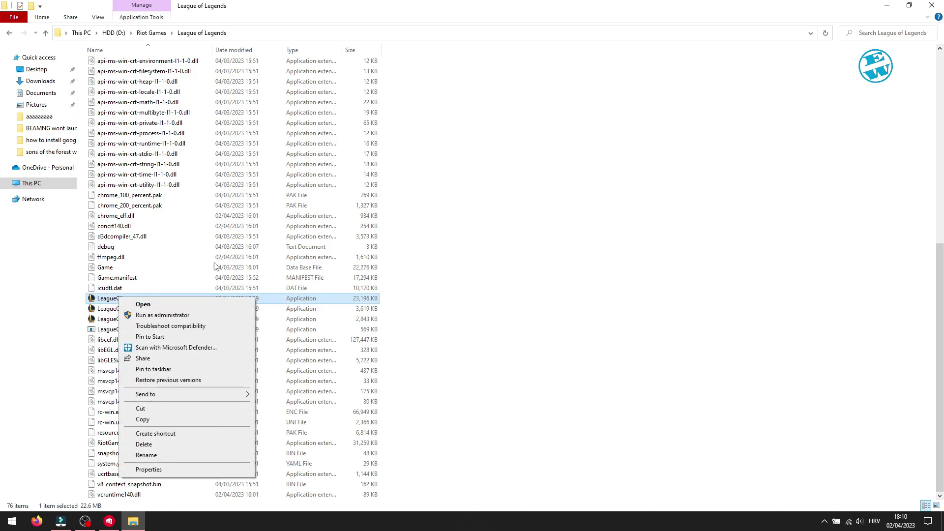
pyautogui.click(504, 214)
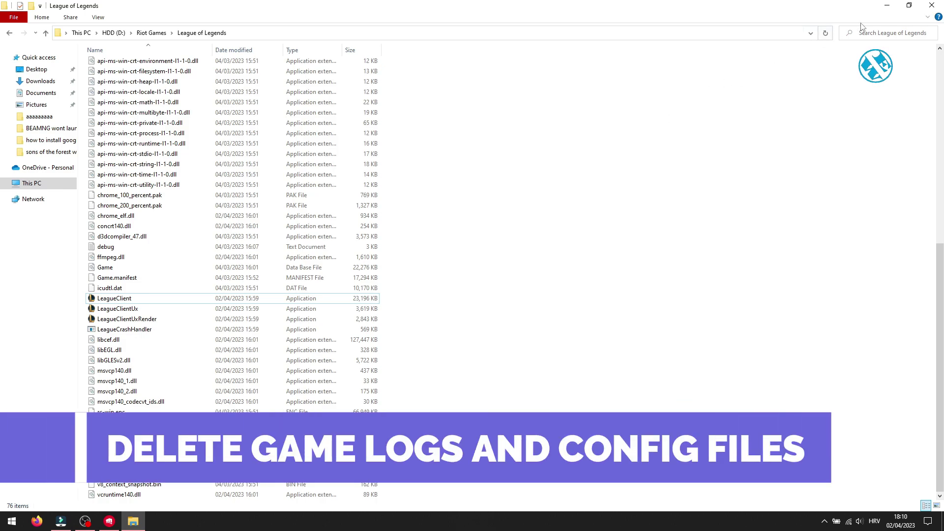
pyautogui.click(931, 6)
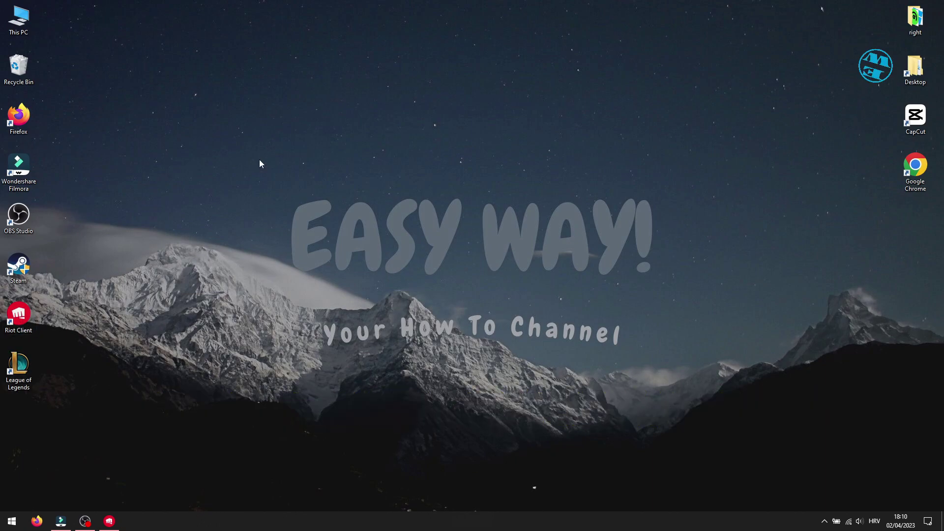
# - Navigate from This PC to D:\Riot Games\League of Legends and choose Delete on the Config folder
pyautogui.click(17, 13)
pyautogui.doubleClick(17, 14)
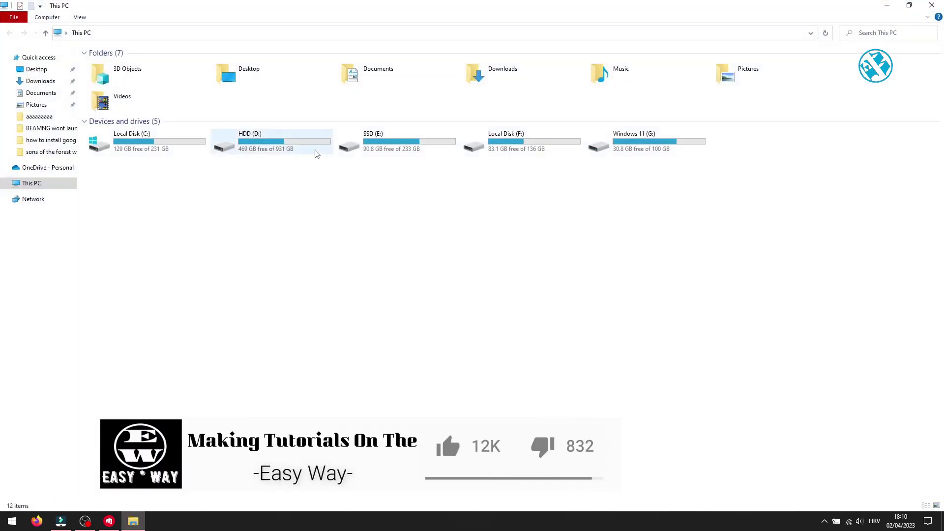
pyautogui.doubleClick(279, 136)
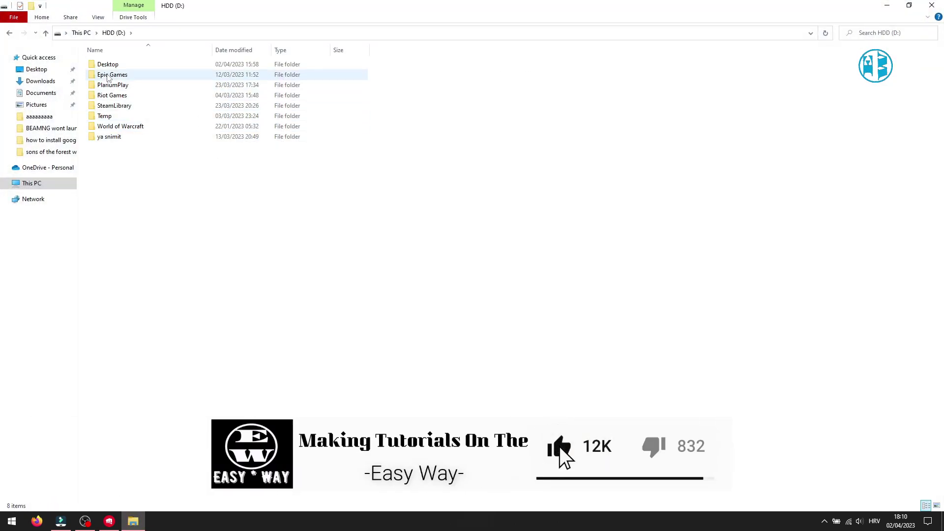
pyautogui.doubleClick(111, 97)
pyautogui.doubleClick(118, 64)
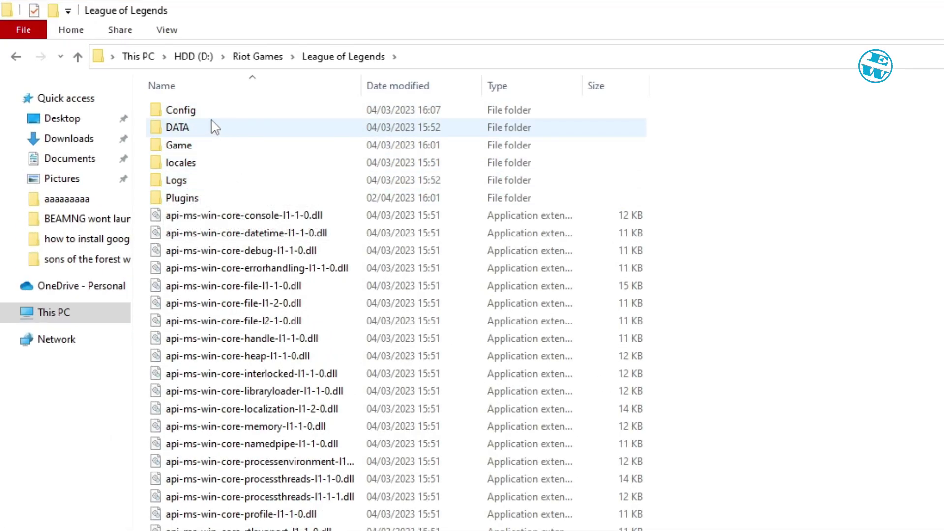
pyautogui.rightClick(187, 110)
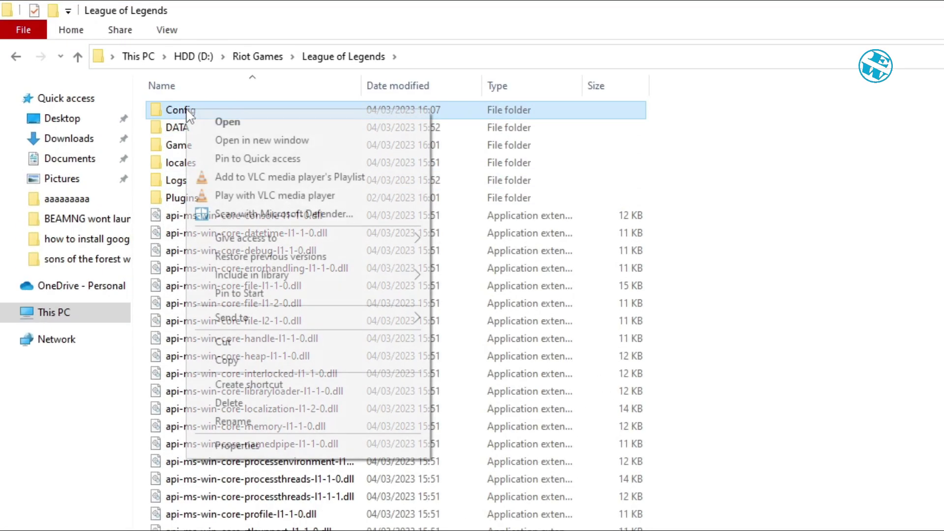
pyautogui.click(229, 404)
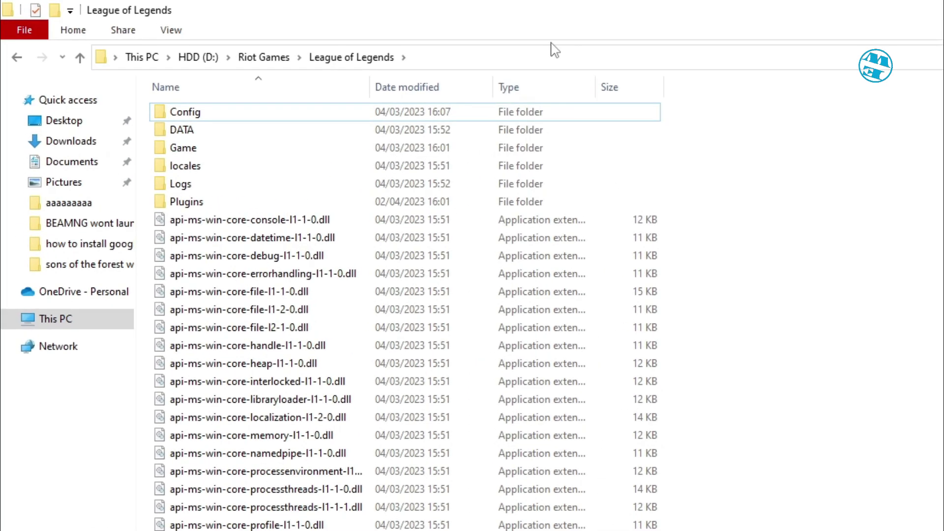
# - Copy the League of Legends folder path from the address bar, then close File Explorer
pyautogui.click(518, 57)
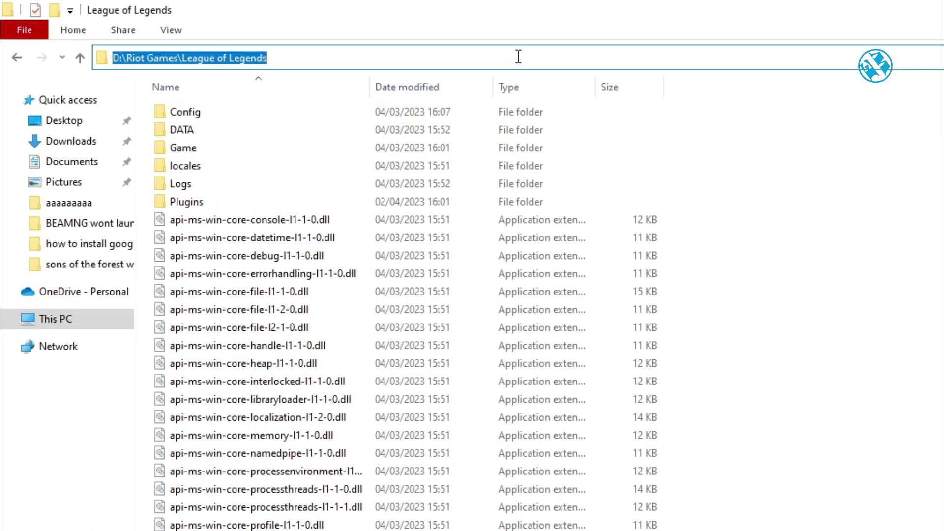
pyautogui.rightClick(198, 58)
pyautogui.click(241, 113)
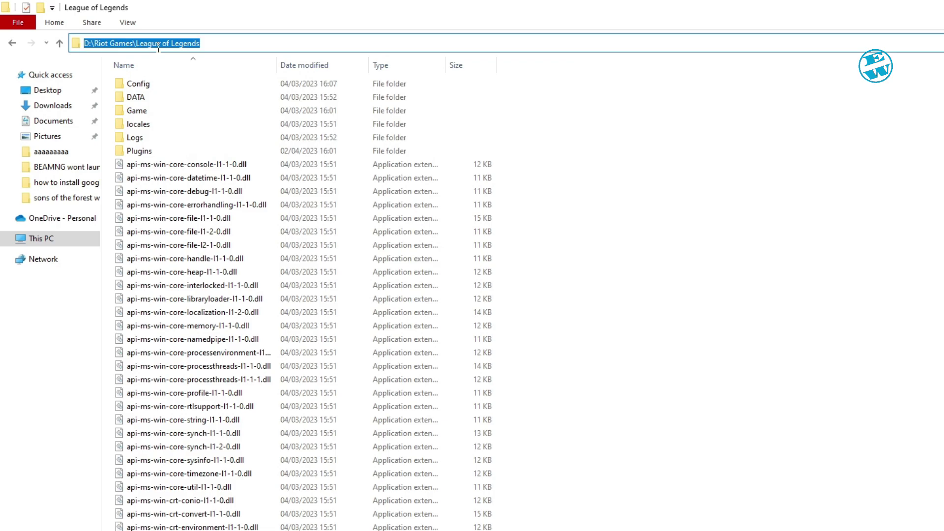
pyautogui.click(930, 6)
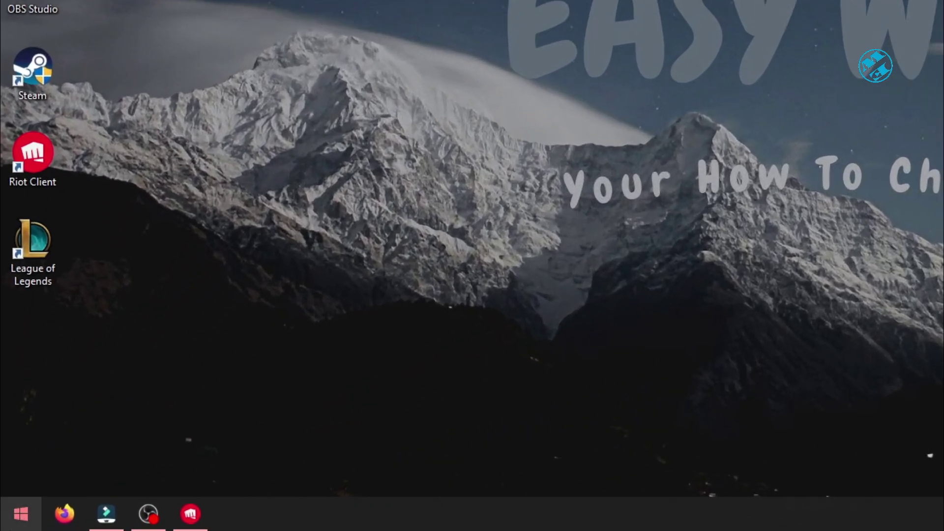
# - Search 'grap' from the Start menu and open the Graphics settings page
pyautogui.click(11, 521)
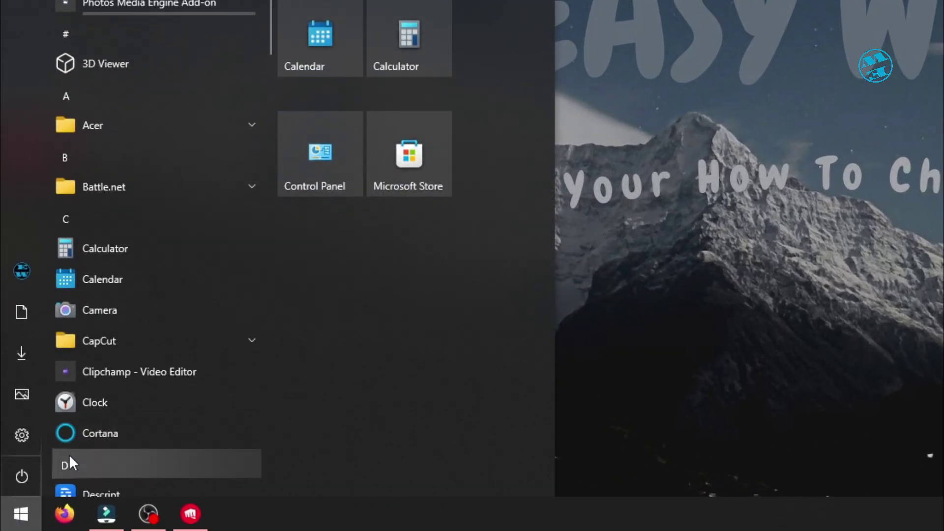
pyautogui.write('grap')
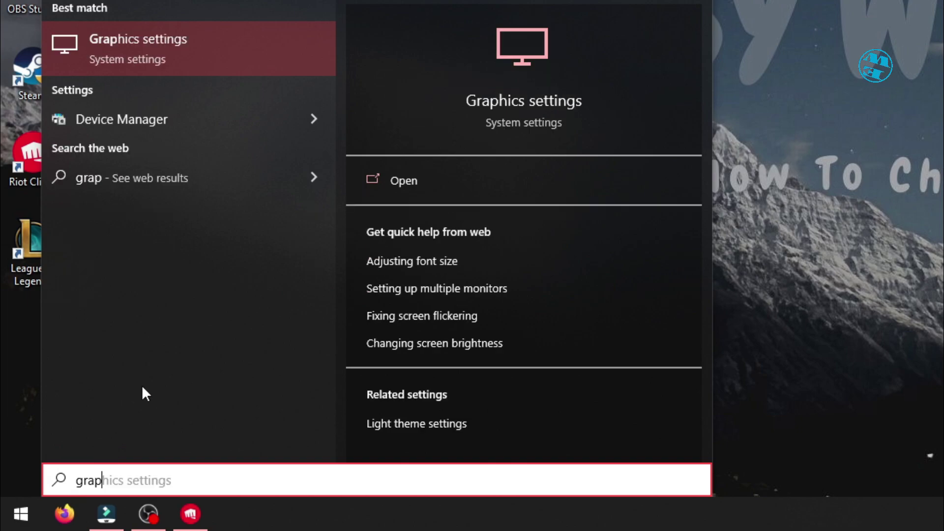
pyautogui.click(138, 39)
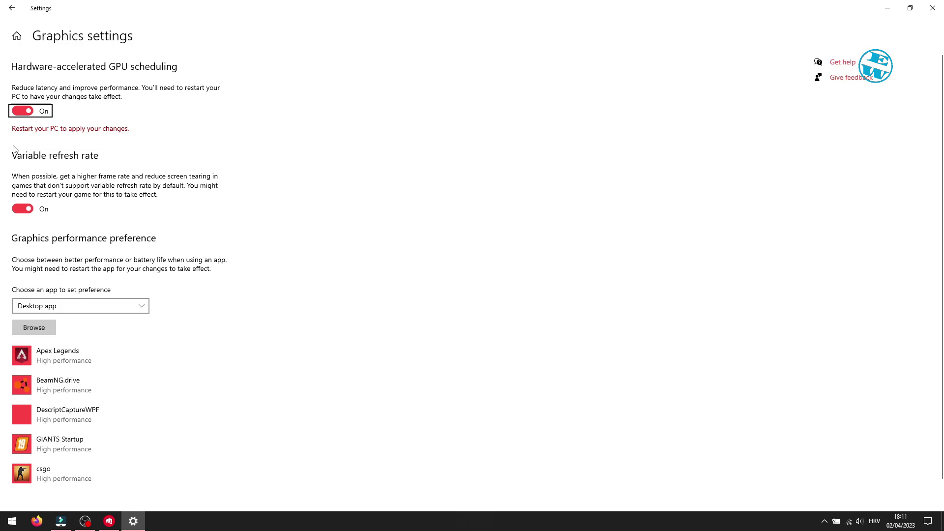
# - Browse to the pasted League of Legends folder path and pick LeagueClient.exe
pyautogui.click(34, 328)
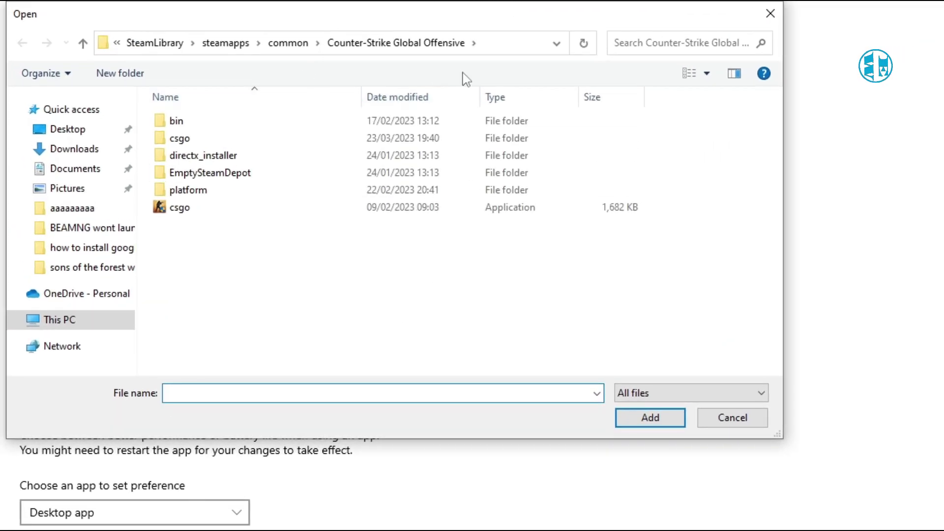
pyautogui.click(499, 43)
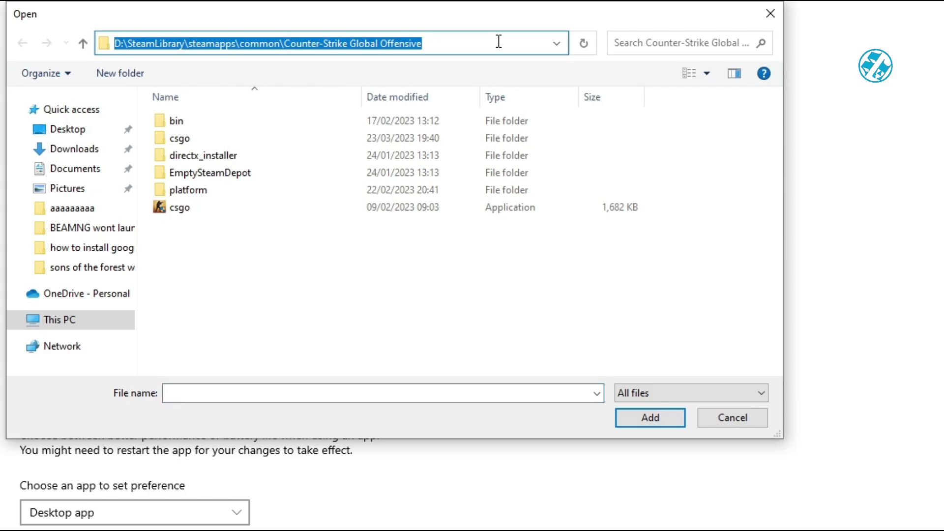
pyautogui.press('BackSpace')
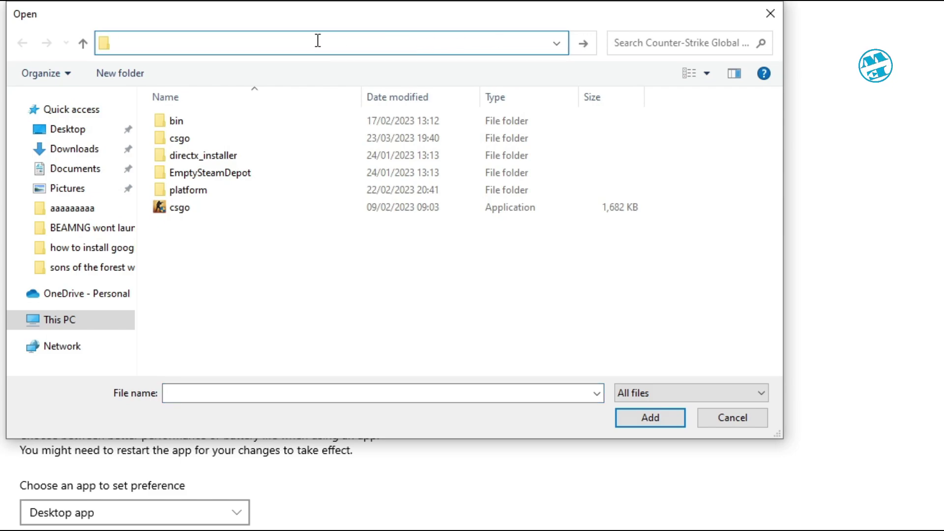
pyautogui.rightClick(215, 43)
pyautogui.click(251, 113)
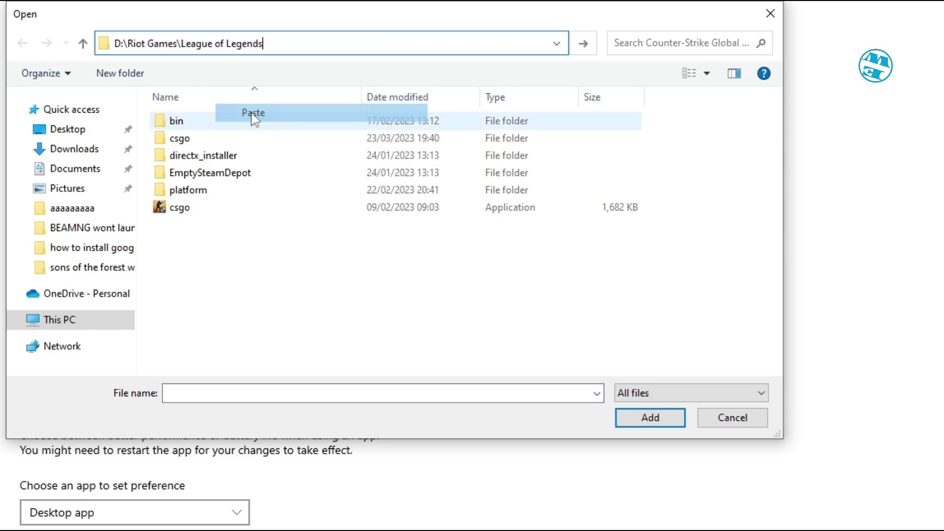
pyautogui.press('Return')
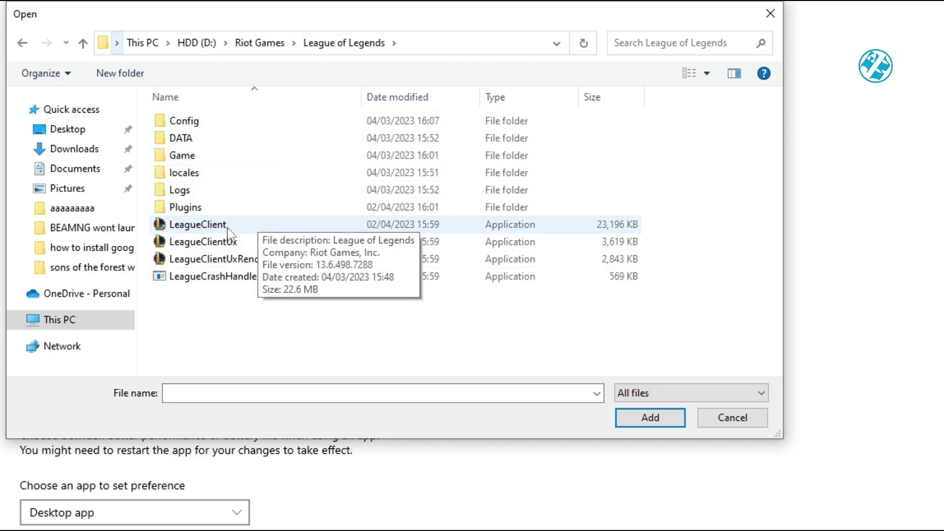
pyautogui.click(196, 225)
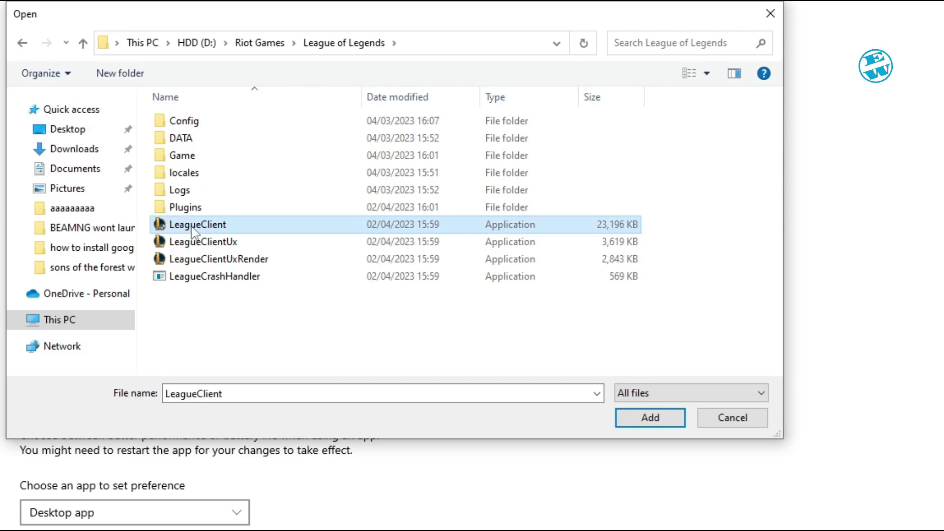
# - Add LeagueClient to the list, set it to High performance, save, and close Settings
pyautogui.click(649, 418)
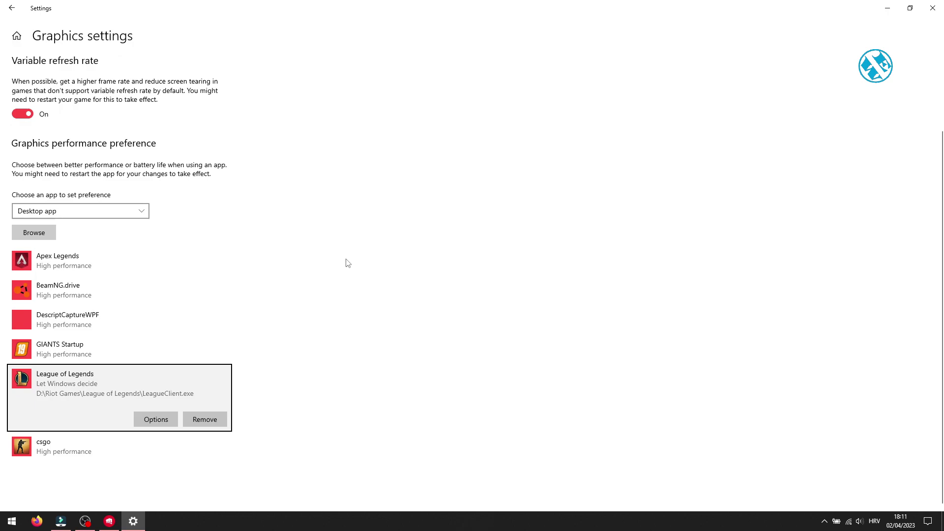
pyautogui.click(156, 419)
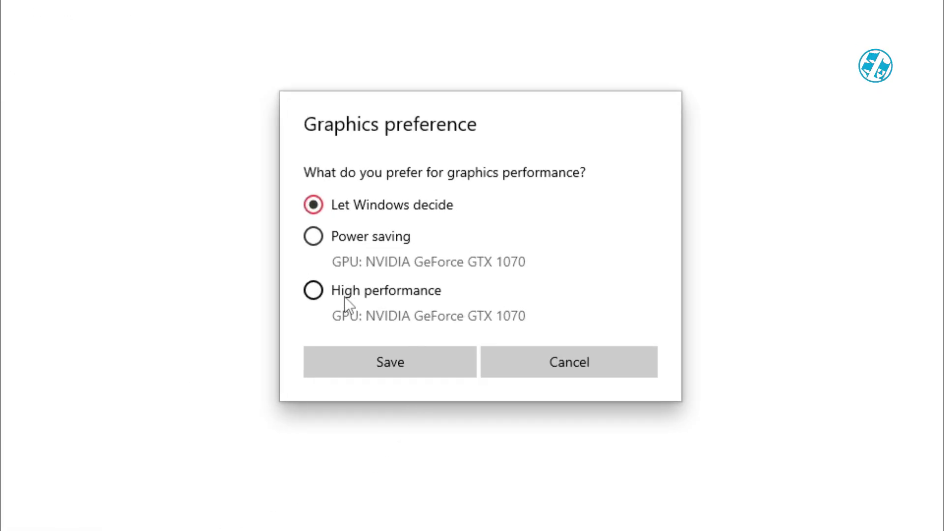
pyautogui.click(346, 295)
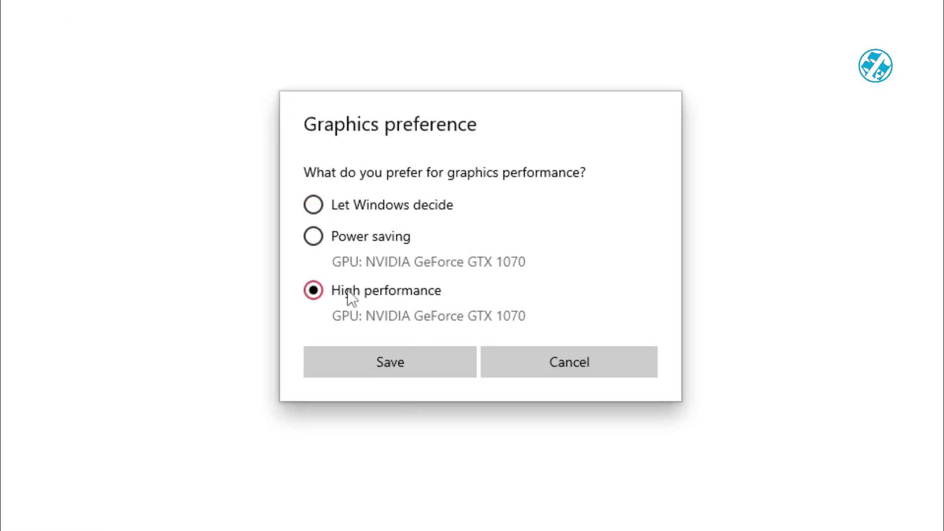
pyautogui.click(389, 366)
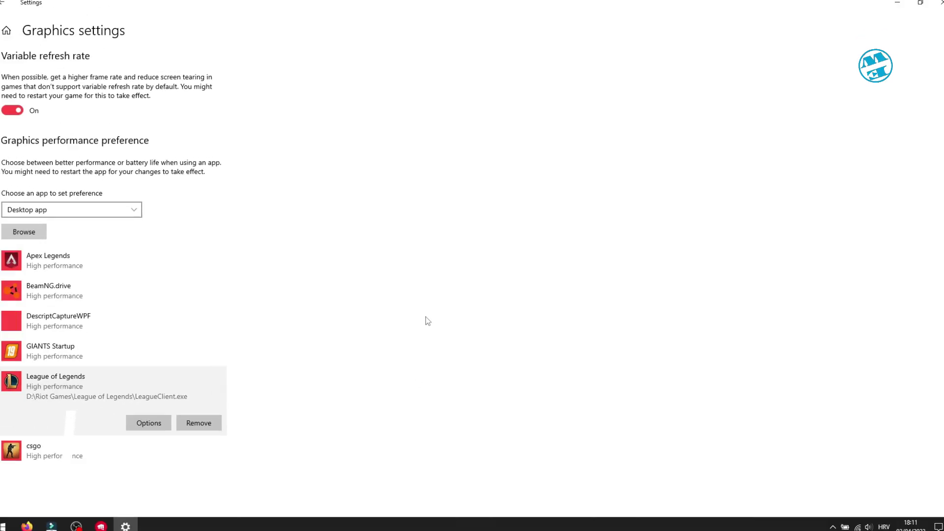
pyautogui.click(933, 8)
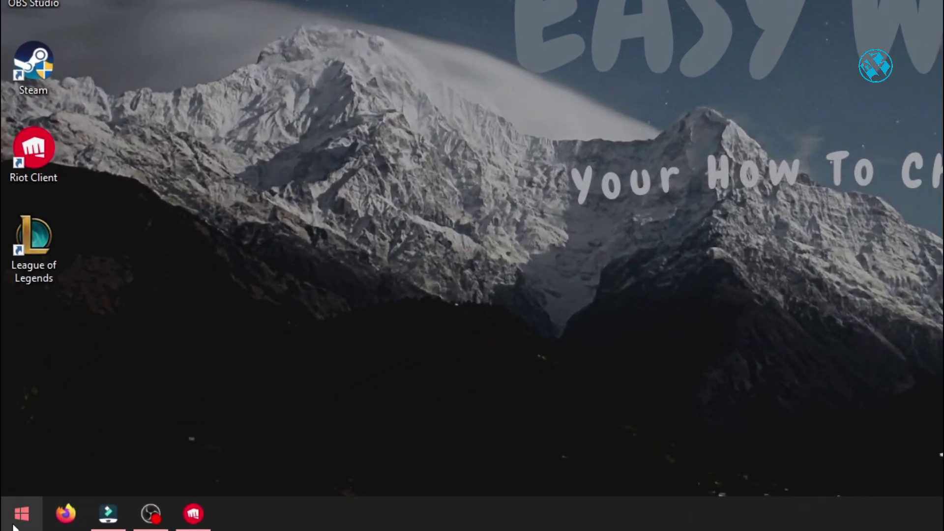
# - Search 'game m' and turn Game Mode on
pyautogui.click(12, 520)
pyautogui.write('game m')
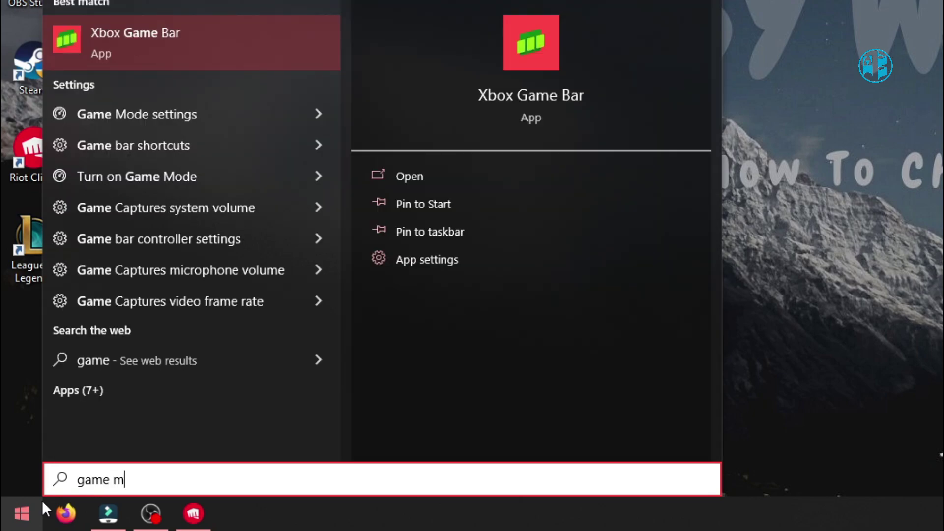
pyautogui.click(166, 36)
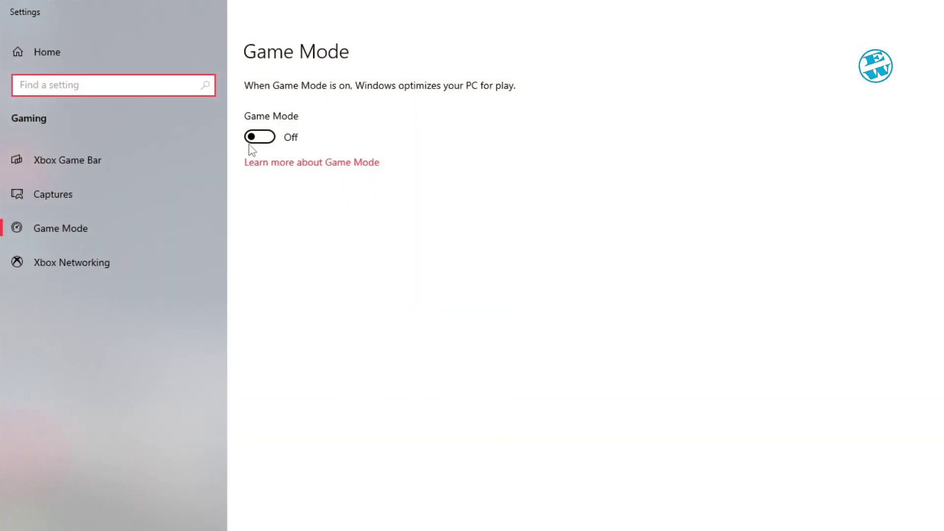
pyautogui.click(272, 138)
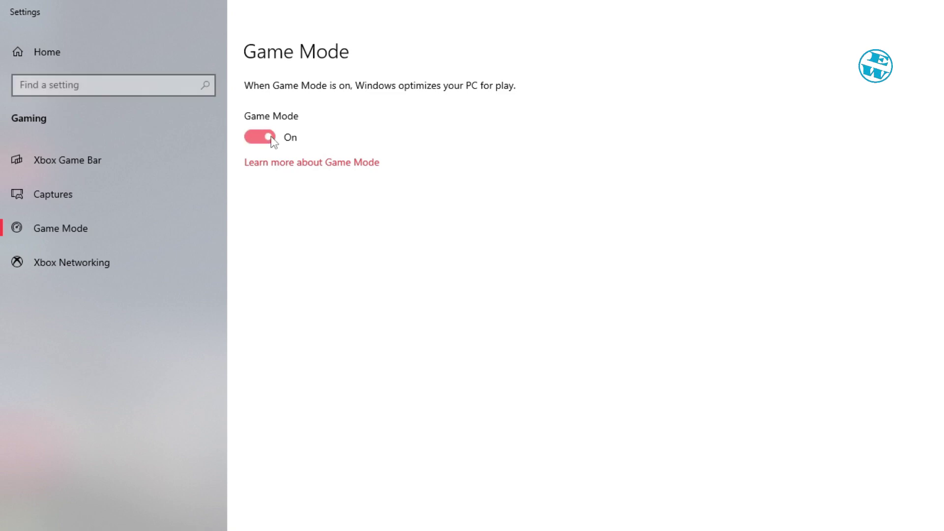
# - Turn off Xbox Game Bar and, under Captures, background recording while gaming
pyautogui.click(49, 156)
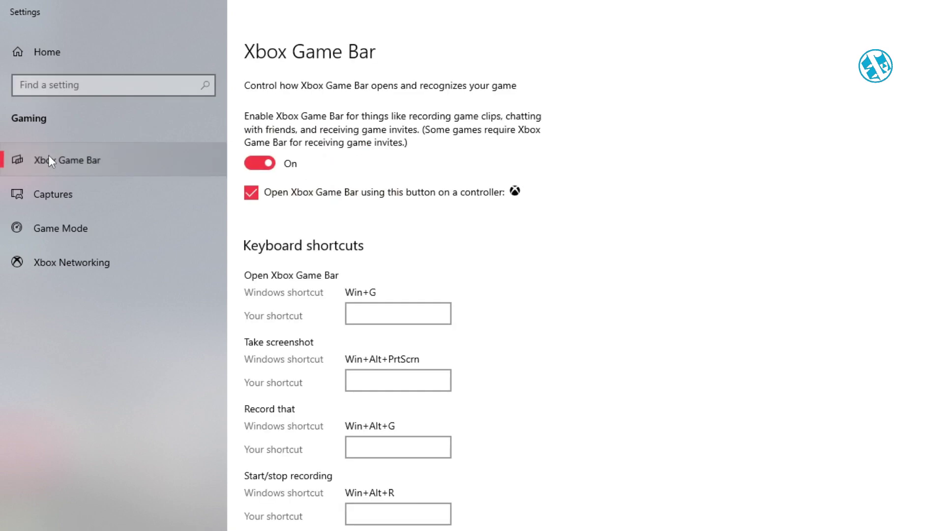
pyautogui.click(260, 165)
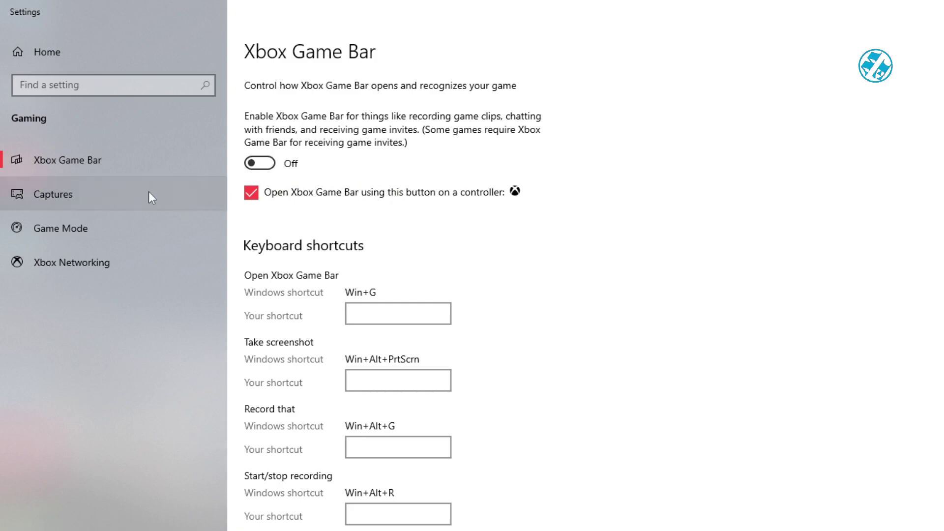
pyautogui.click(54, 194)
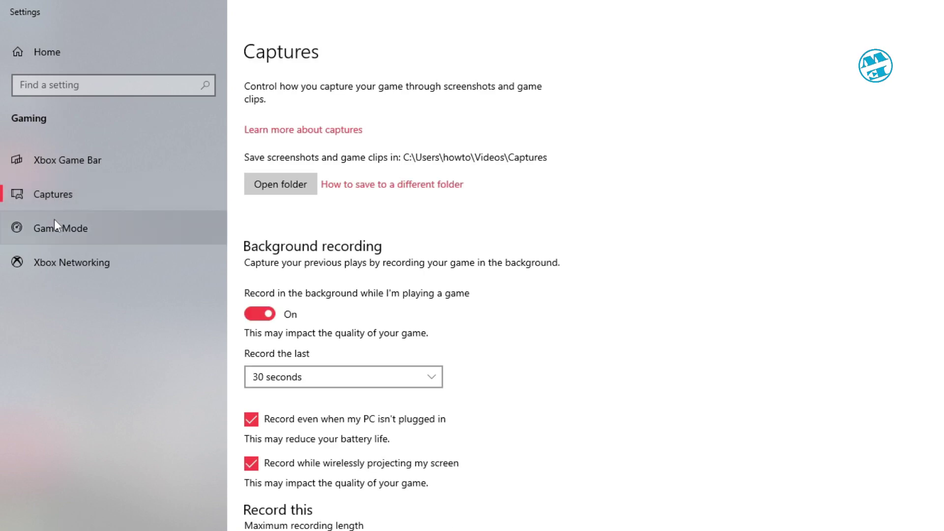
pyautogui.click(265, 317)
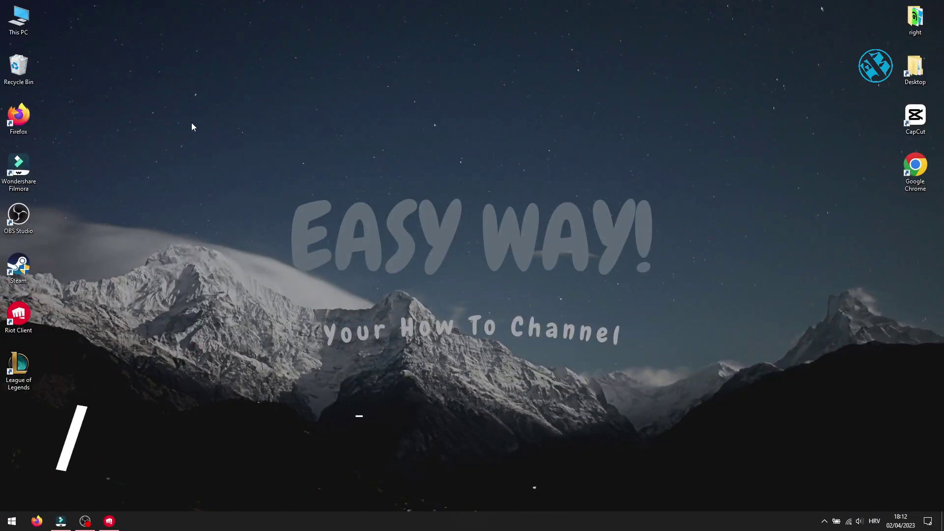
# - Open the properties of LeagueClient in D:\Riot Games\League of Legends
pyautogui.doubleClick(23, 20)
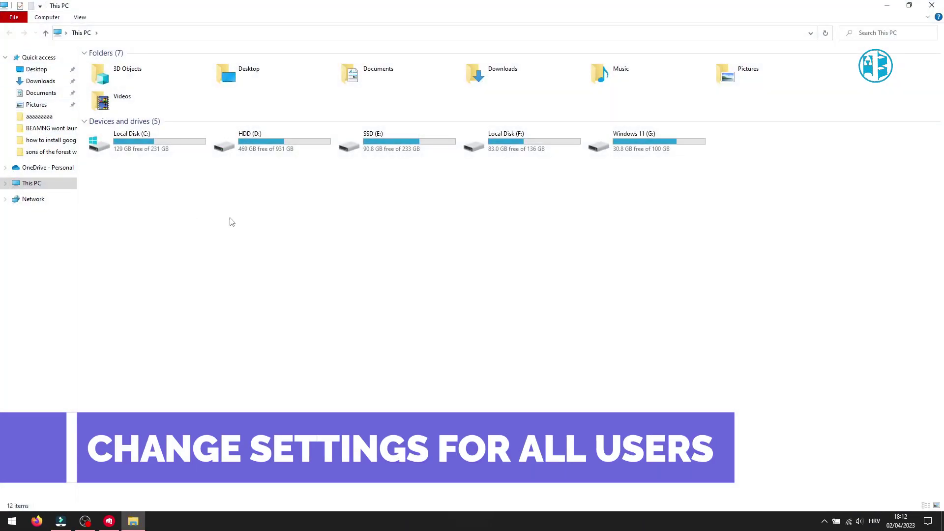
pyautogui.doubleClick(257, 143)
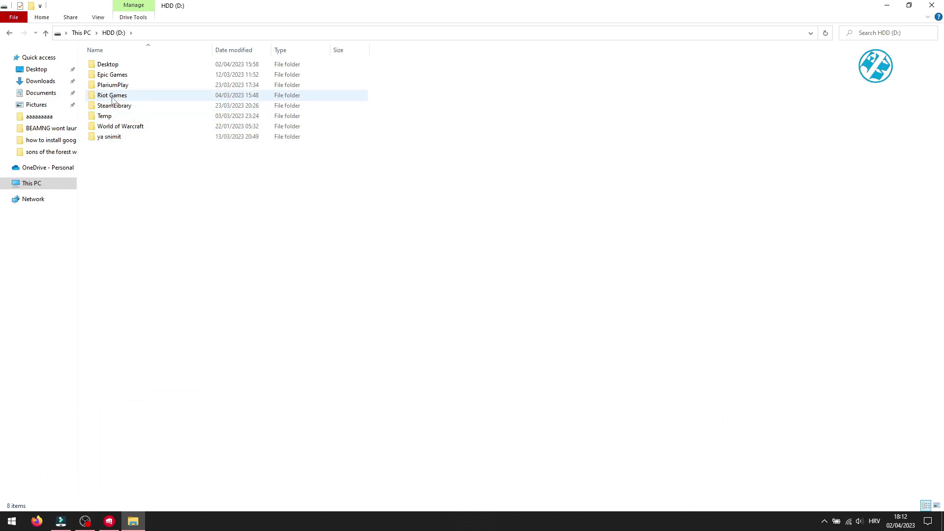
pyautogui.doubleClick(112, 97)
pyautogui.doubleClick(118, 65)
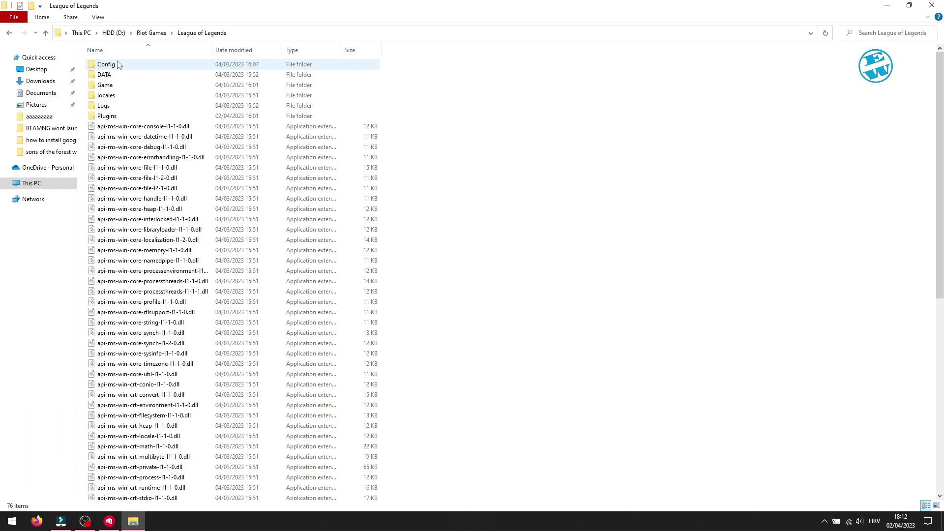
pyautogui.scroll(-11, 252, 206)
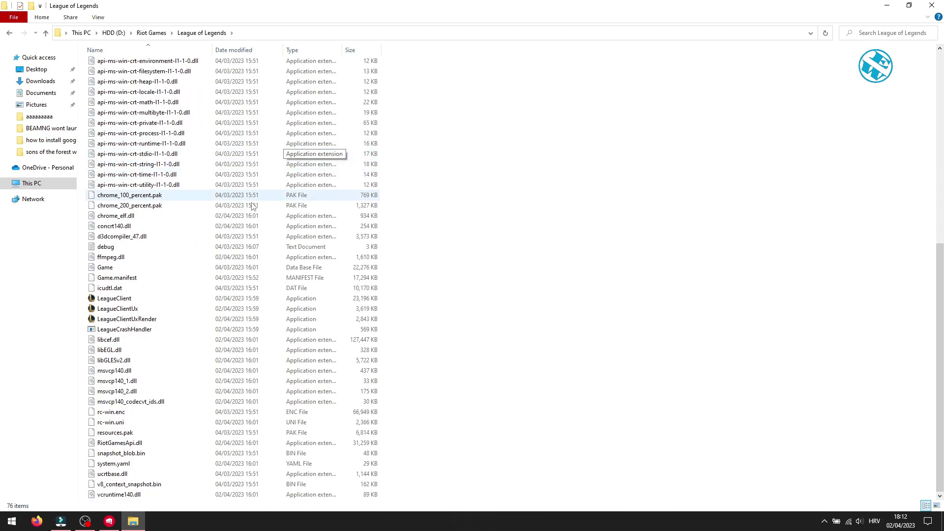
pyautogui.rightClick(131, 298)
pyautogui.click(180, 469)
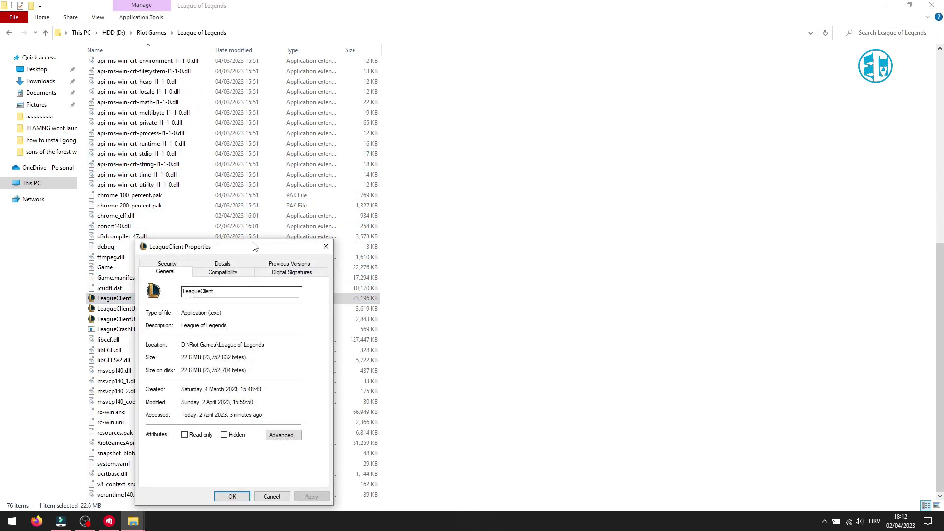
# - Disable fullscreen optimizations in the all-users compatibility settings, apply, and confirm
pyautogui.moveTo(253, 244); pyautogui.dragTo(531, 95)
pyautogui.click(448, 108)
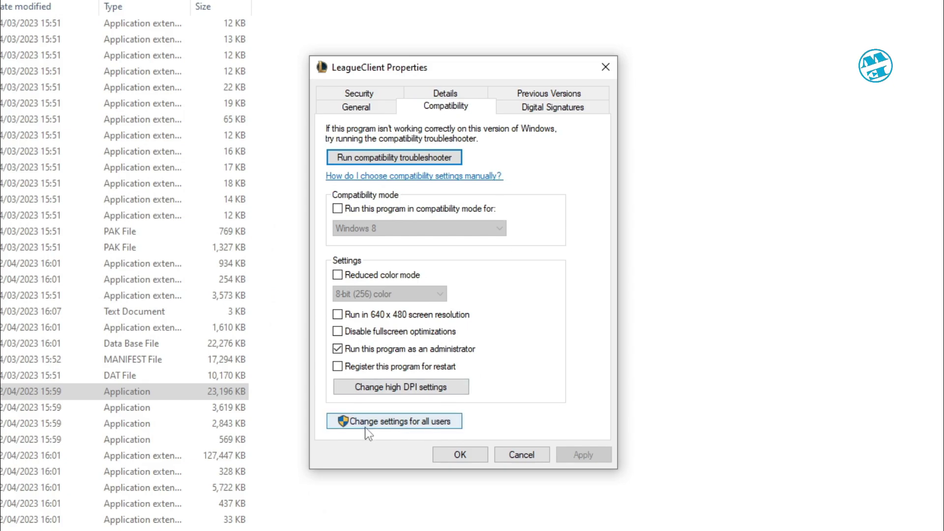
pyautogui.click(396, 423)
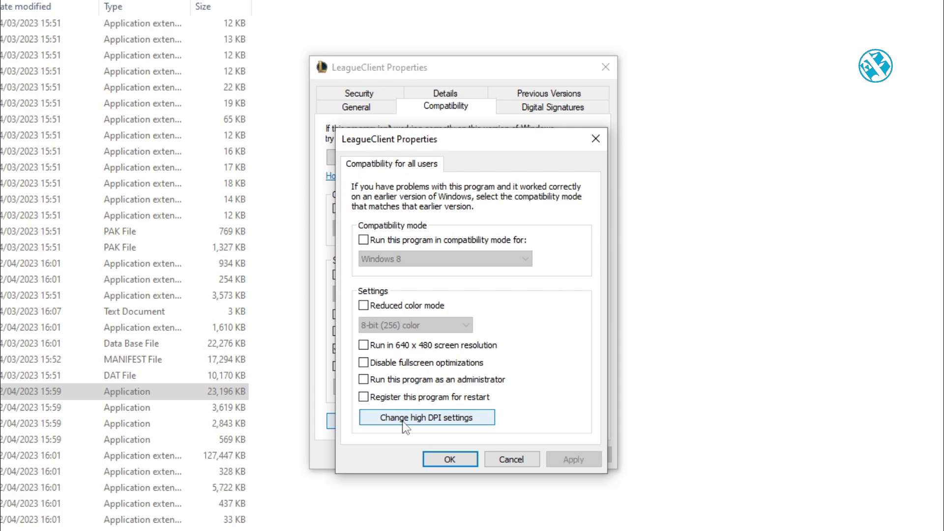
pyautogui.click(364, 362)
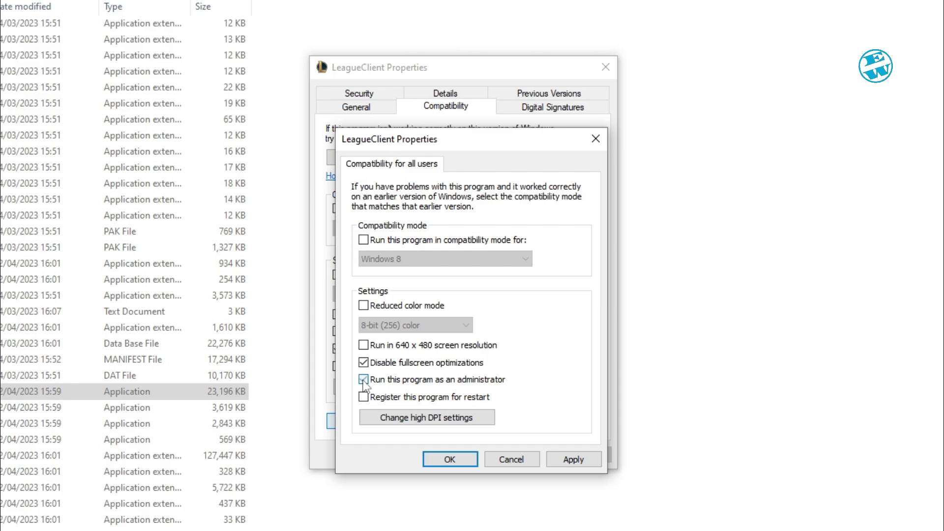
pyautogui.click(572, 459)
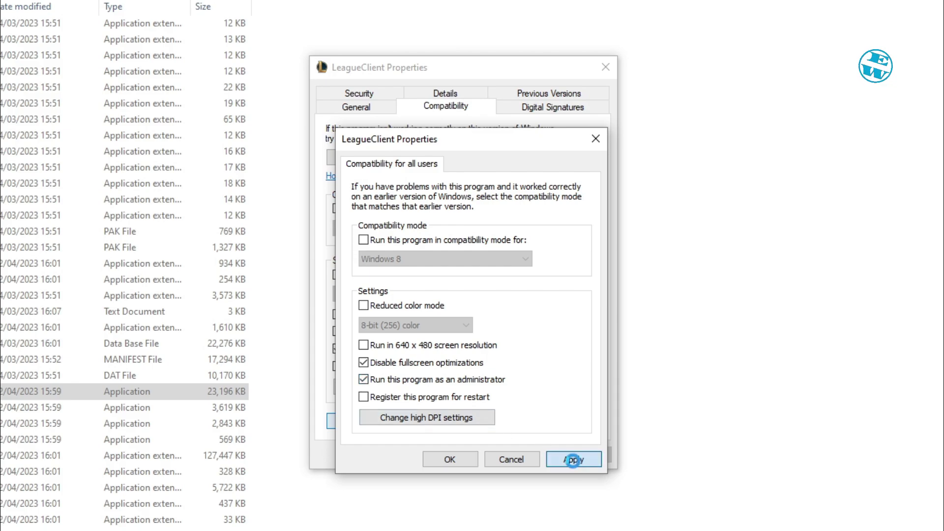
pyautogui.click(458, 462)
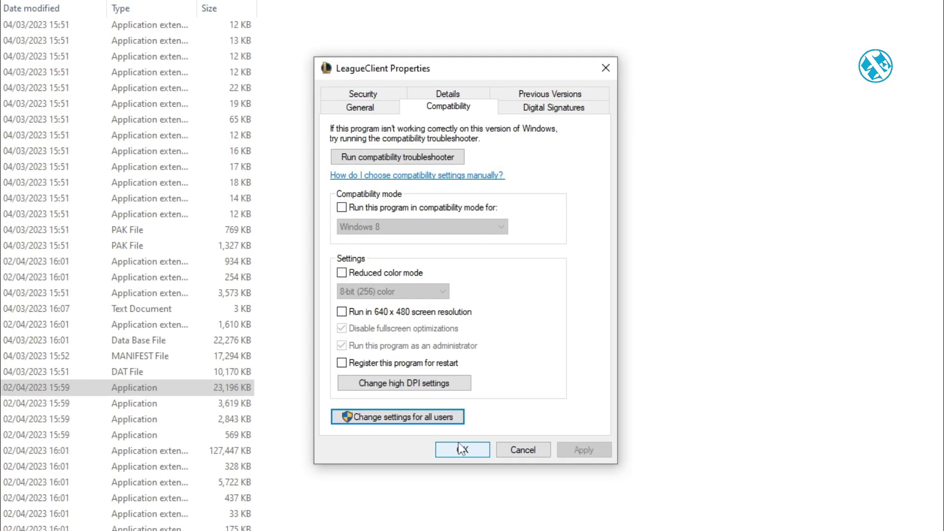
pyautogui.click(460, 455)
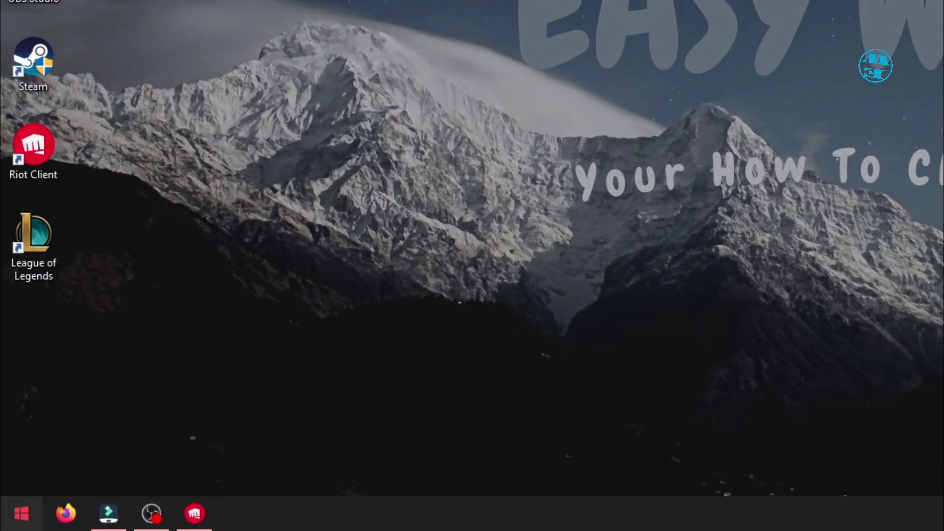
# - Go via Update & Security > Windows Security to Virus & threat protection settings, down to Exclusions
pyautogui.click(13, 520)
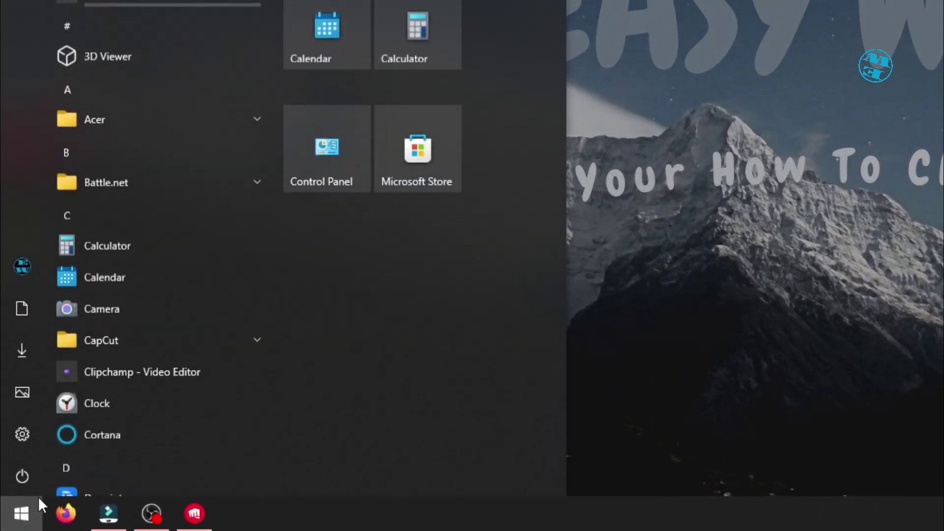
pyautogui.click(21, 439)
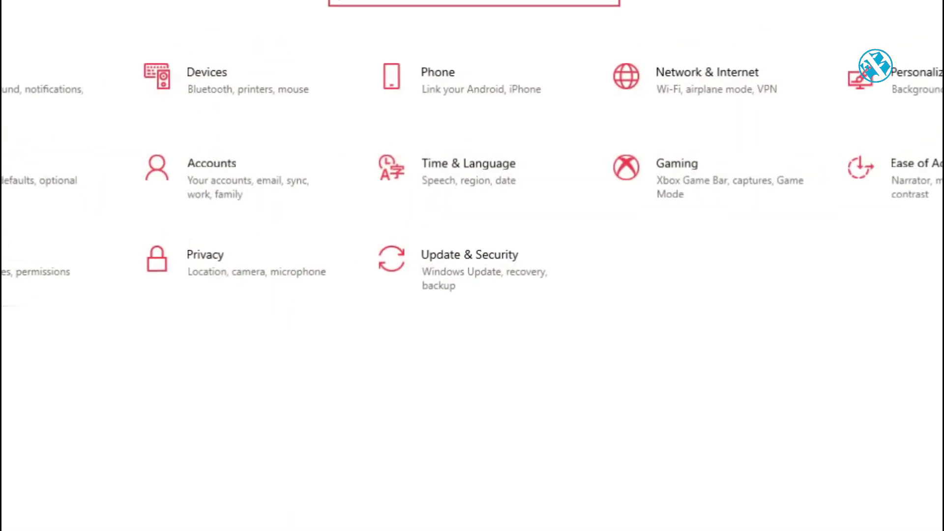
pyautogui.click(446, 280)
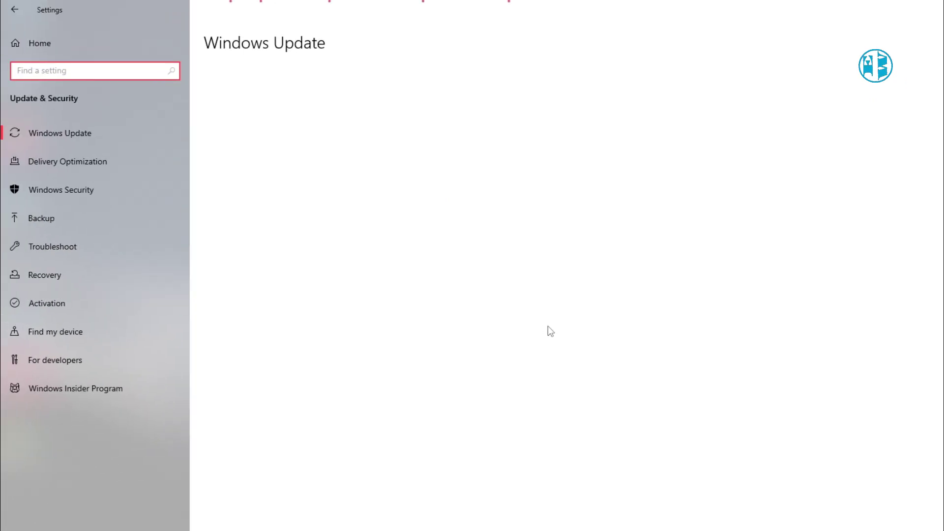
pyautogui.click(37, 189)
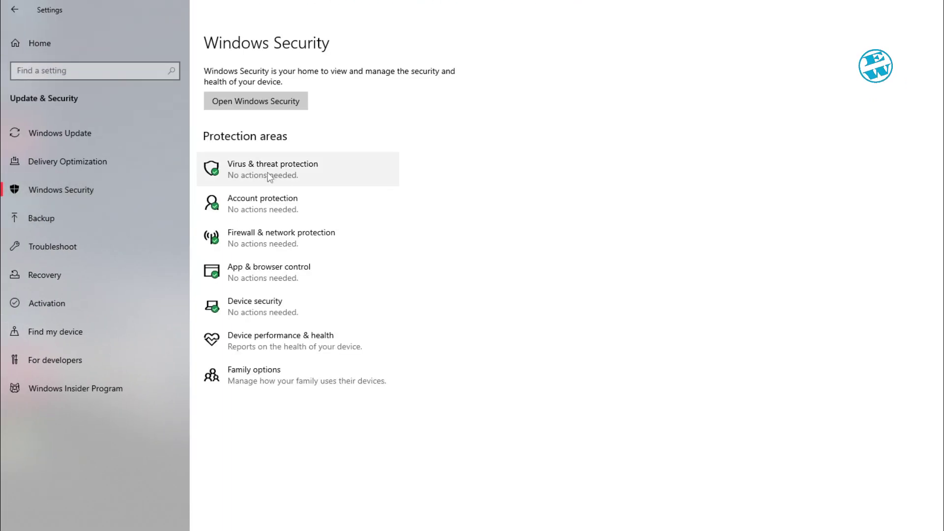
pyautogui.click(267, 172)
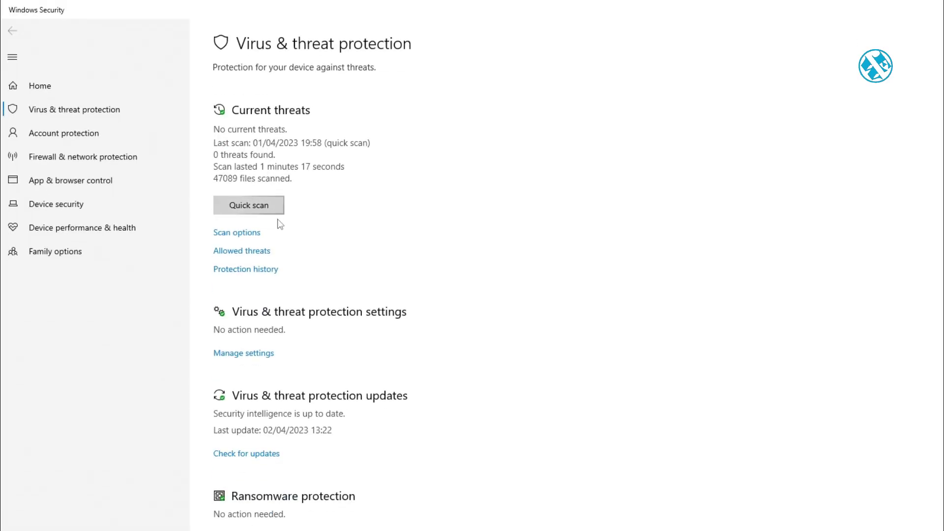
pyautogui.click(240, 358)
pyautogui.scroll(-5, 239, 364)
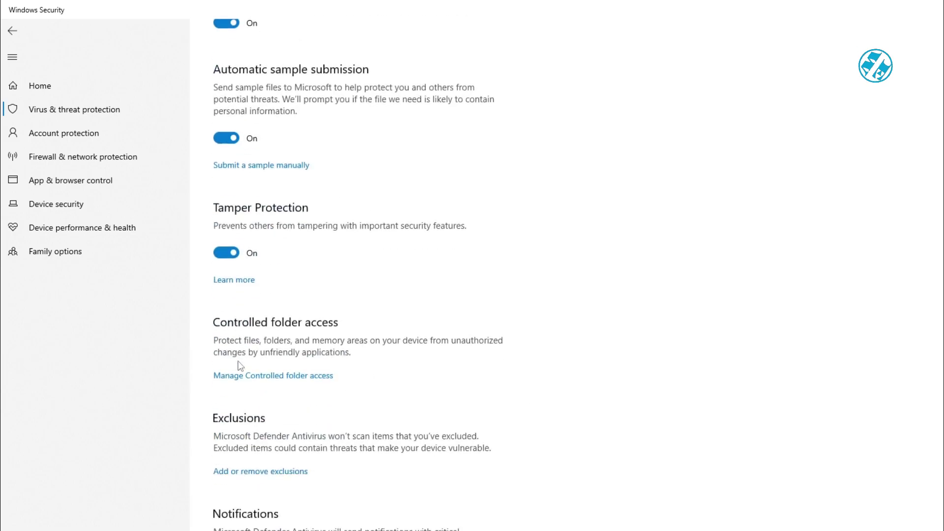
# - Open Add or remove exclusions, approve the admin prompt, and start a Folder exclusion
pyautogui.click(255, 472)
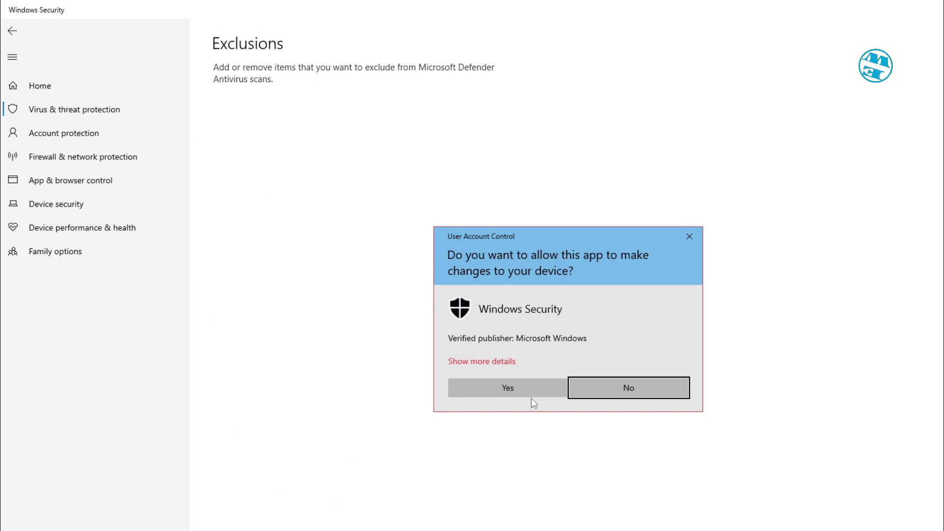
pyautogui.click(503, 388)
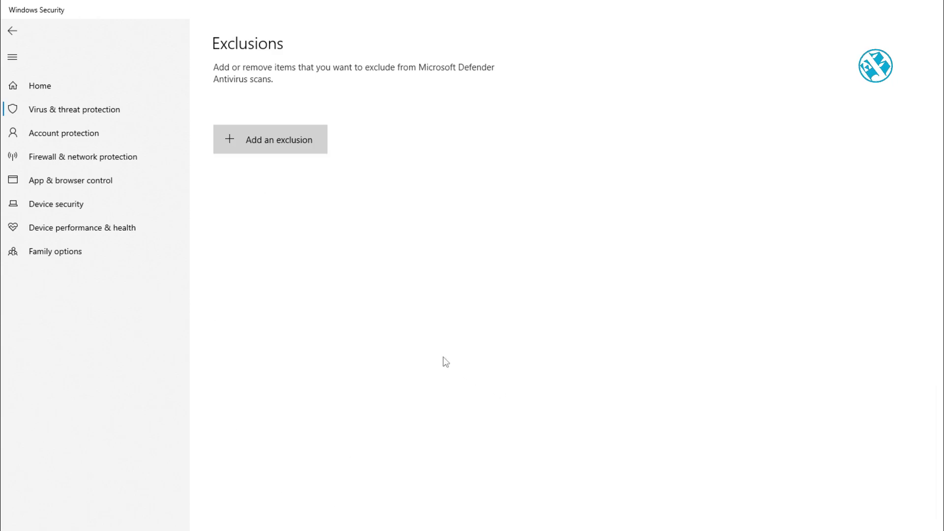
pyautogui.click(238, 139)
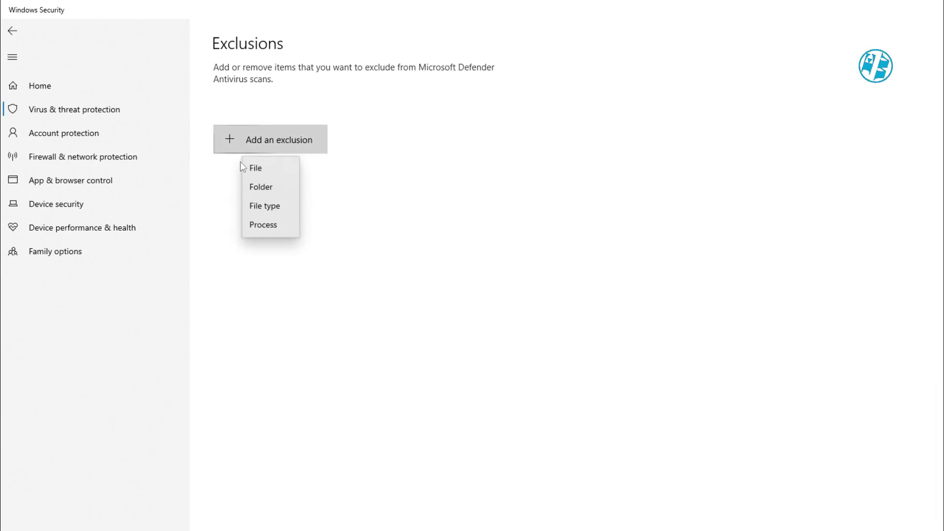
pyautogui.click(261, 188)
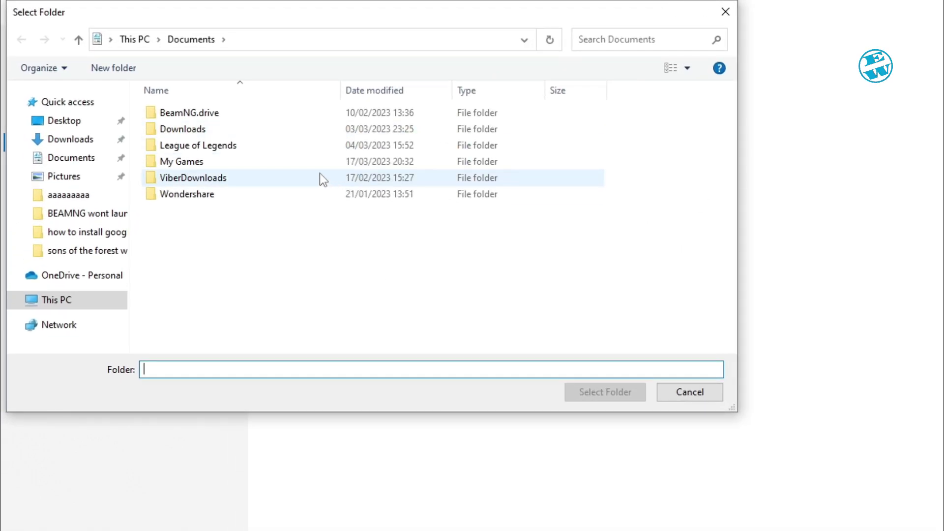
# - Select D:\Riot Games\League of Legends as the excluded folder and close Windows Security
pyautogui.click(130, 42)
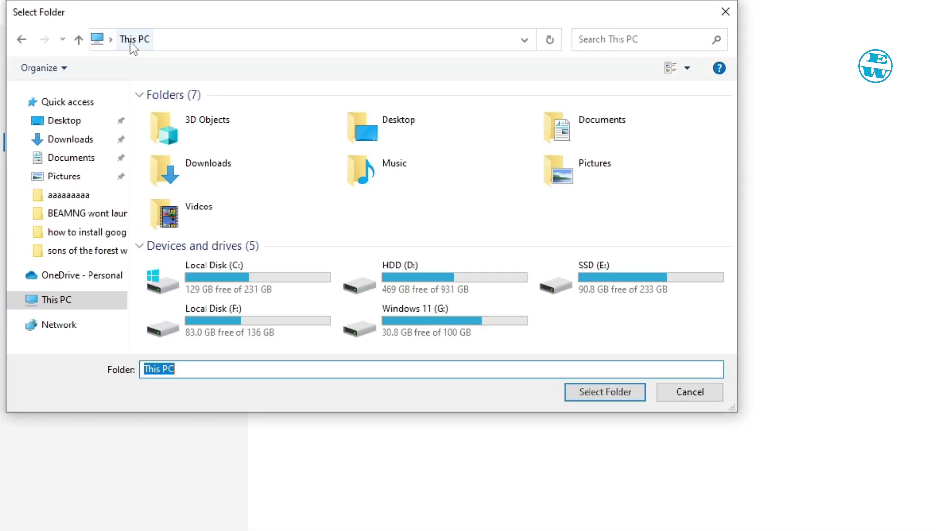
pyautogui.doubleClick(376, 270)
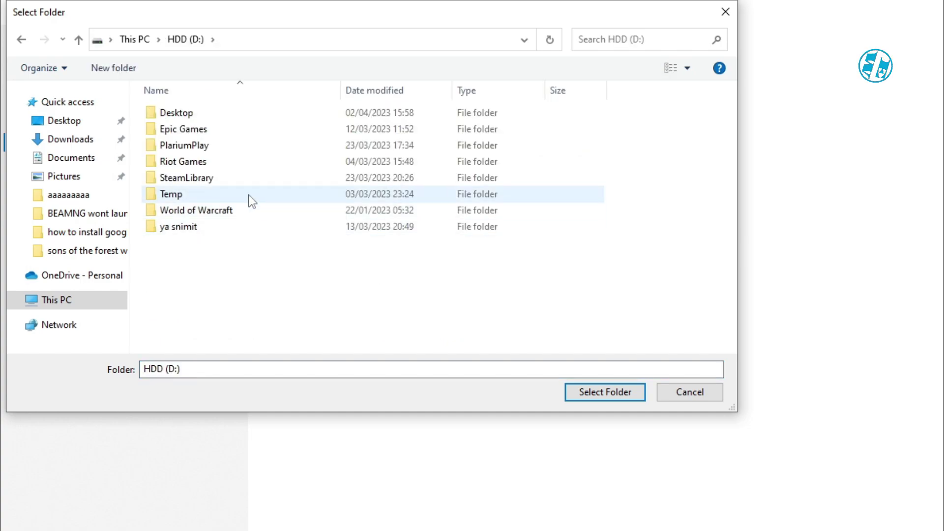
pyautogui.click(179, 164)
pyautogui.doubleClick(180, 164)
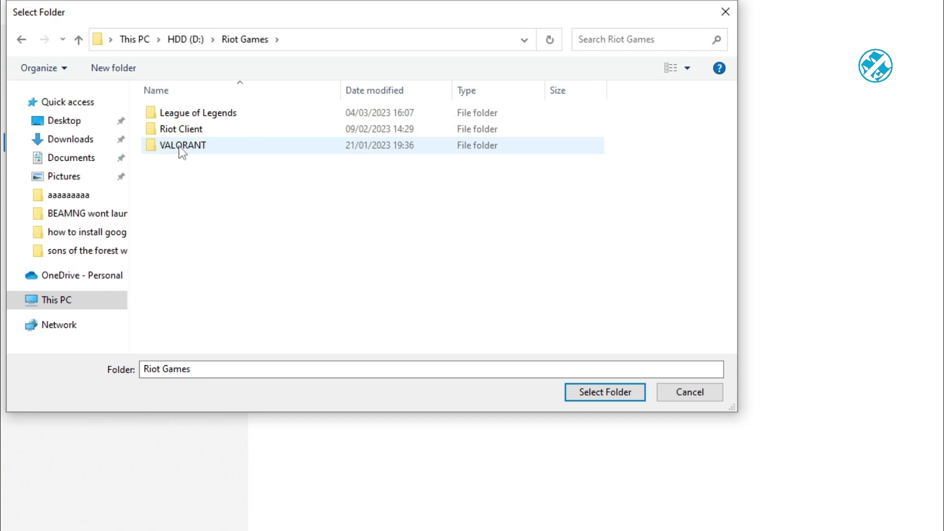
pyautogui.click(191, 117)
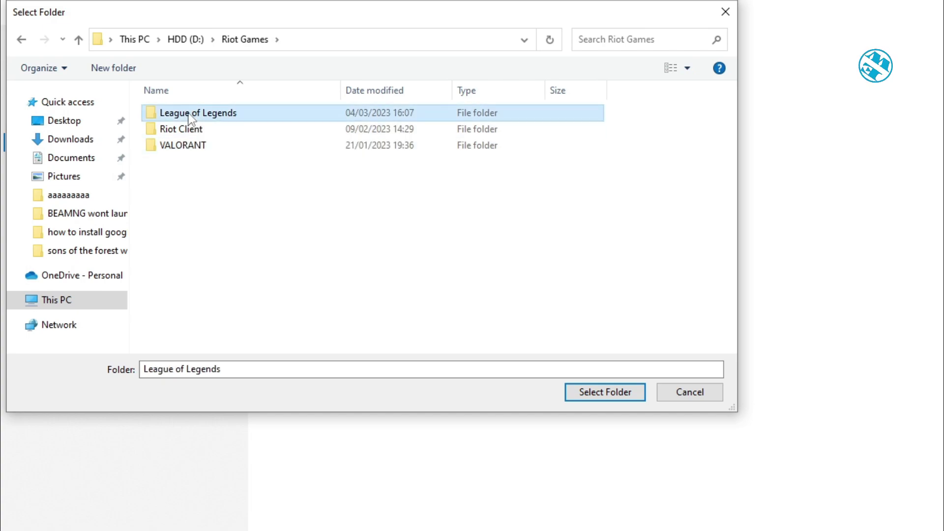
pyautogui.click(602, 392)
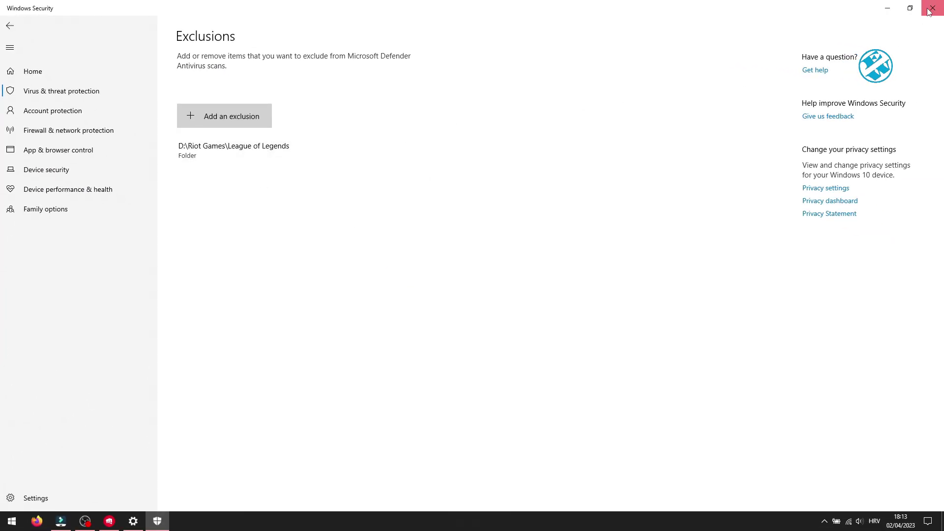
pyautogui.click(932, 8)
pyautogui.click(937, 14)
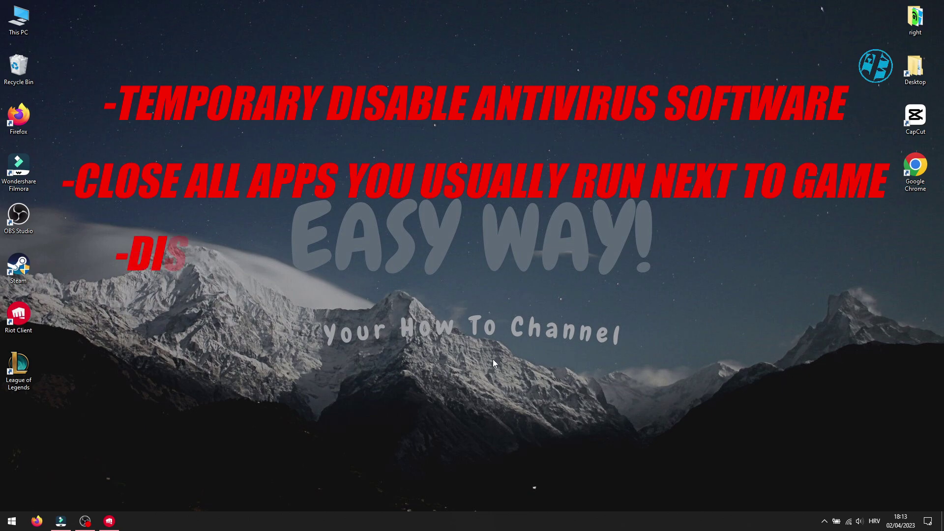
pyautogui.rightClick(624, 520)
pyautogui.click(654, 468)
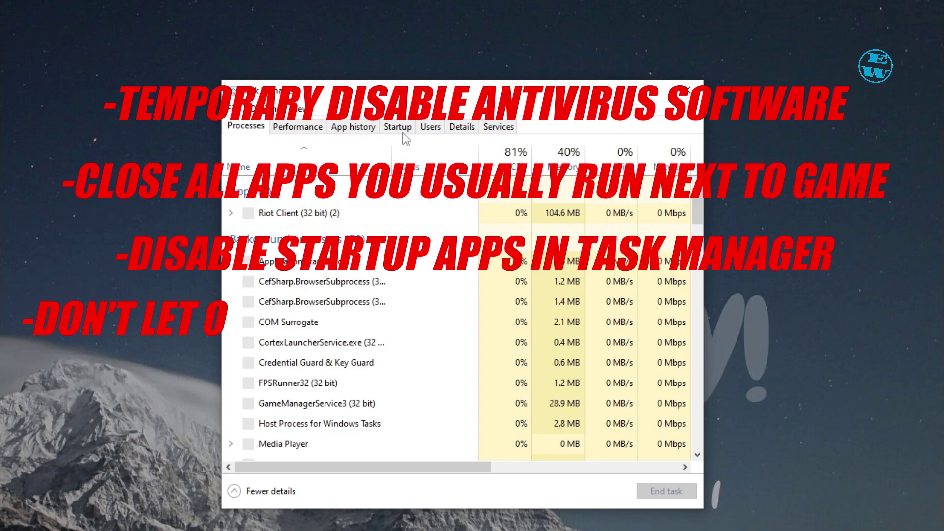
pyautogui.click(397, 127)
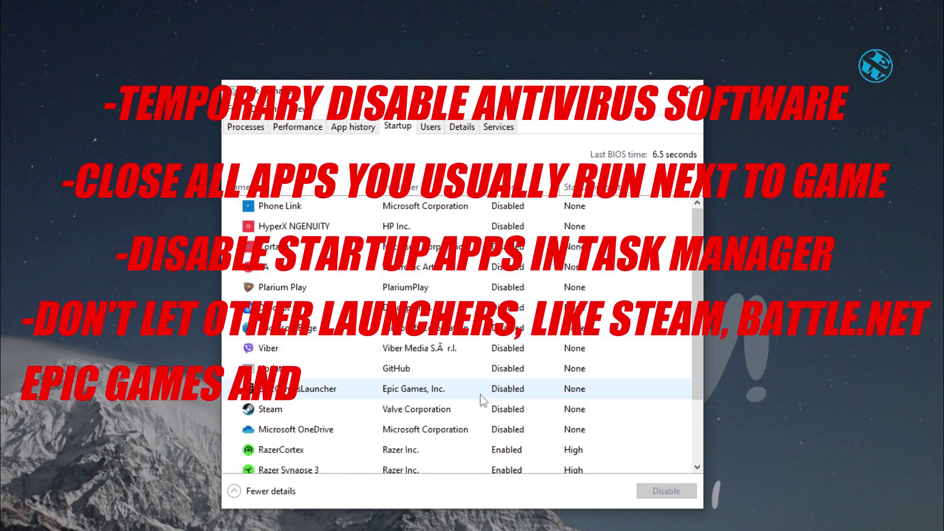
pyautogui.scroll(-1, 511, 435)
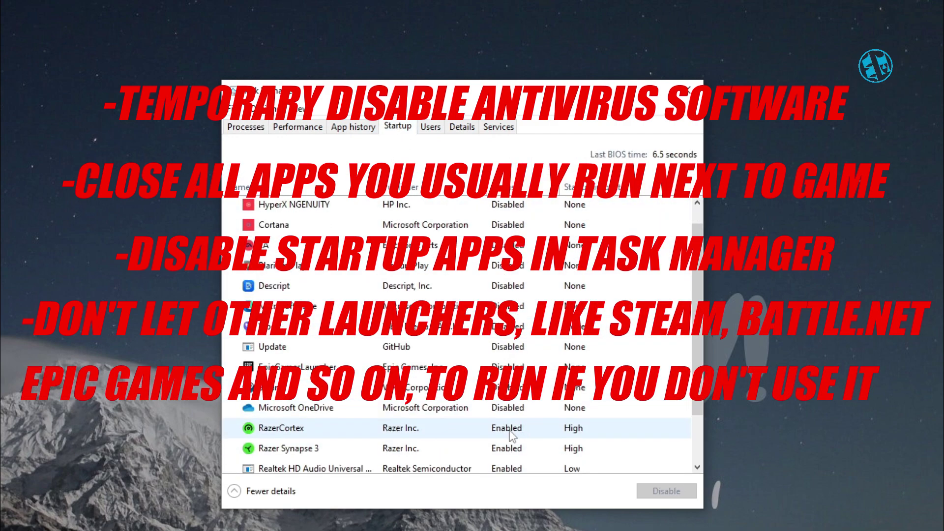
pyautogui.click(512, 433)
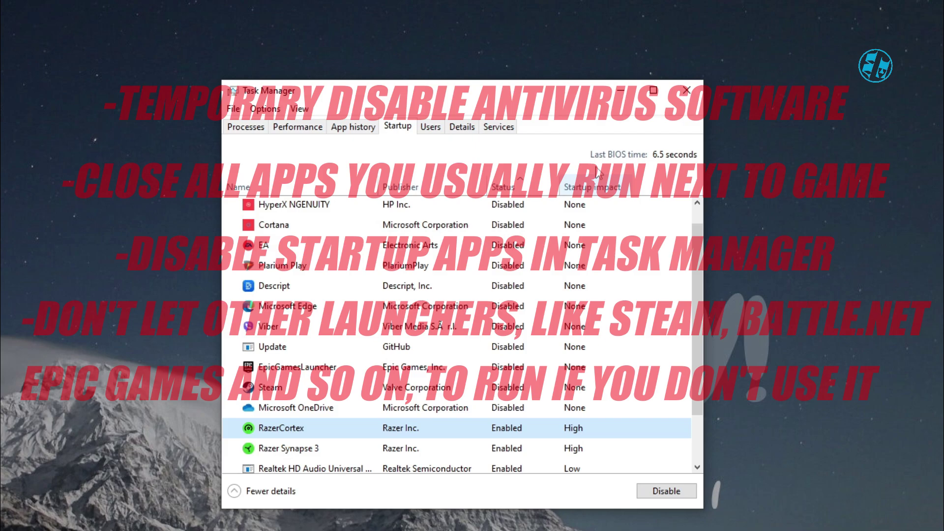